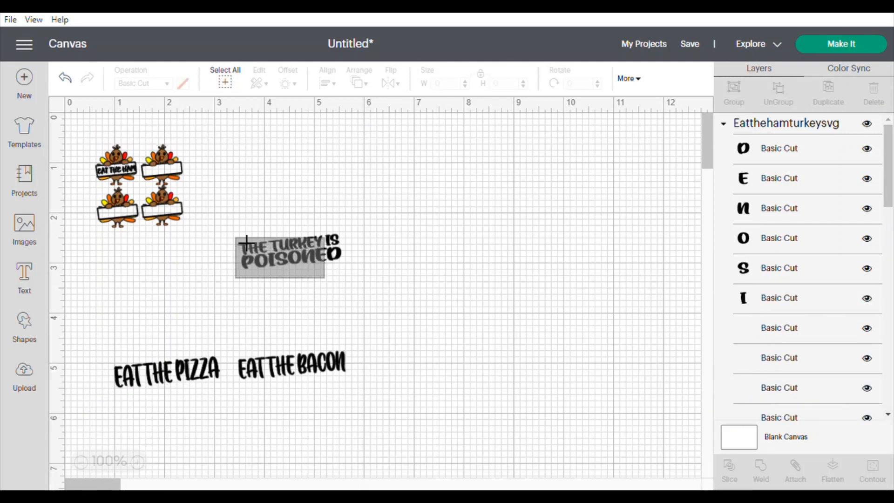
# - Move the 'THE TURKEY IS POISONED' phrase to the right and delete the 'EAT THE BACON' and 'EAT THE PIZZA' phrases
pyautogui.moveTo(269, 260); pyautogui.dragTo(459, 226)
pyautogui.moveTo(288, 374); pyautogui.dragTo(449, 308)
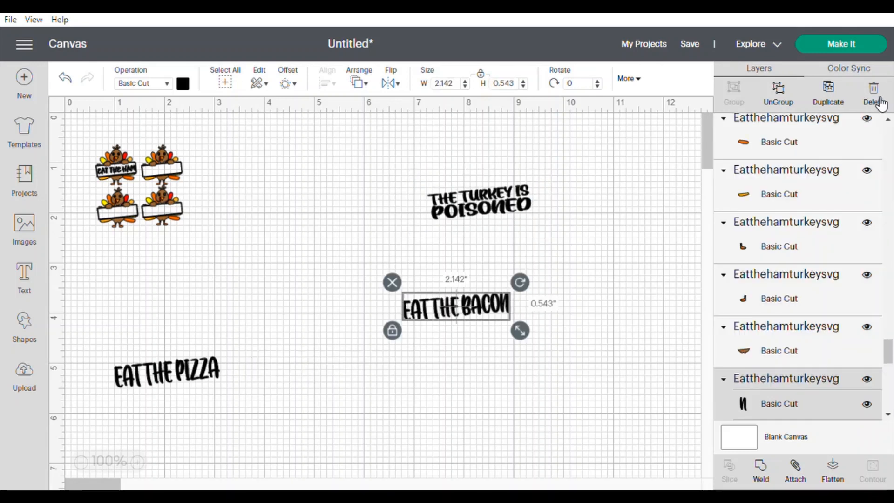
pyautogui.click(110, 381)
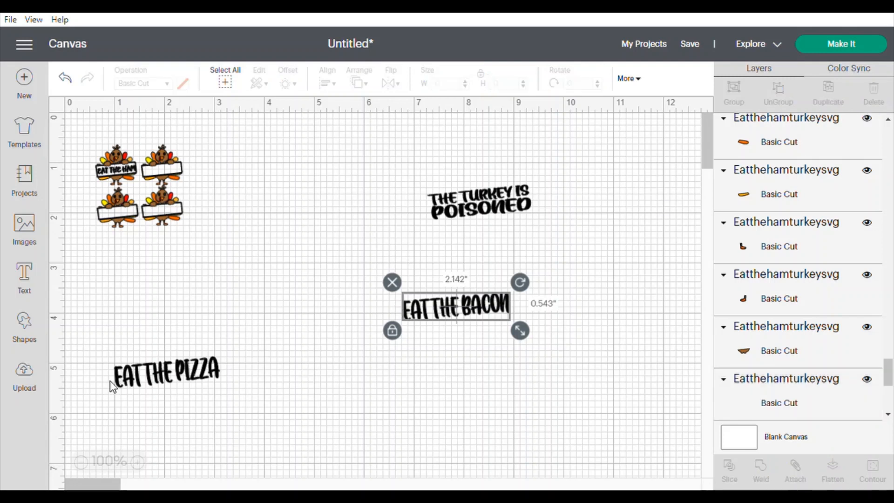
pyautogui.click(144, 378)
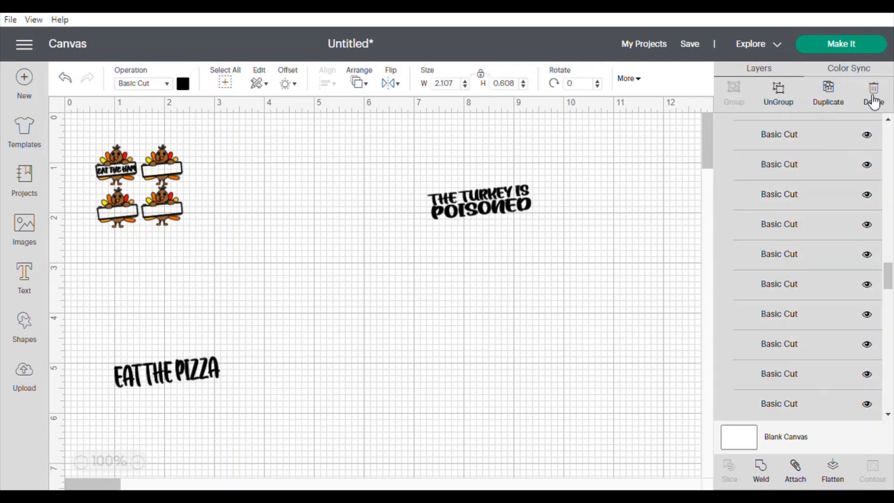
pyautogui.click(875, 95)
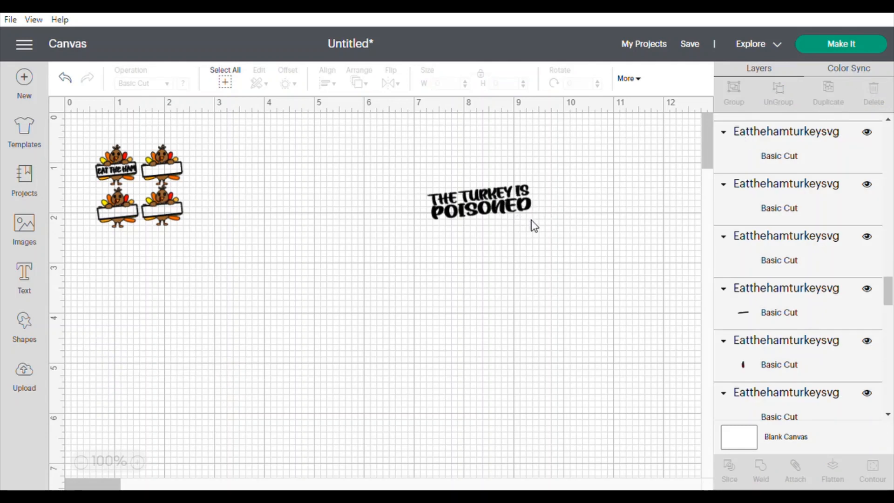
# - Enlarge the 'THE TURKEY IS POISONED' phrase to about 4.9 in wide and group its letters
pyautogui.click(480, 201)
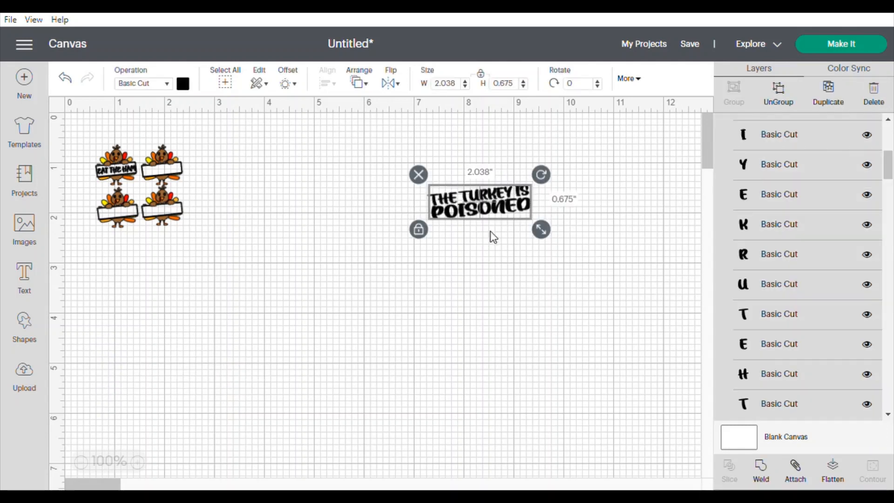
pyautogui.moveTo(536, 232); pyautogui.dragTo(536, 284)
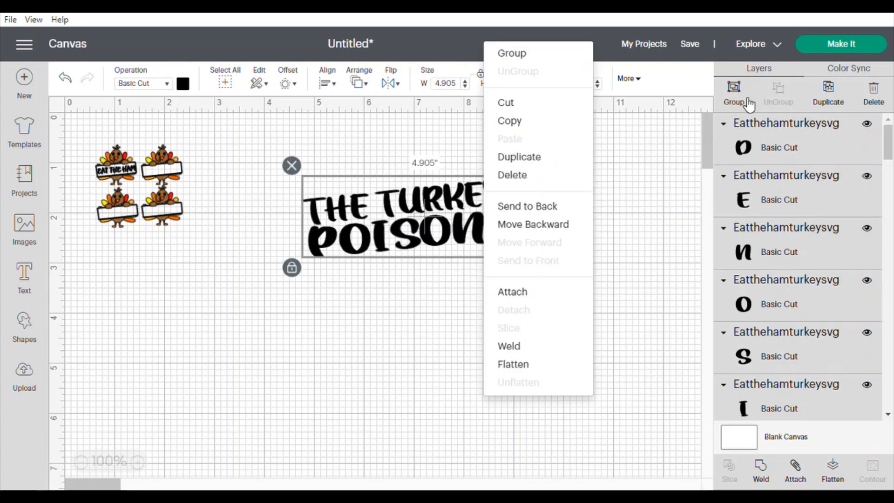
pyautogui.click(742, 101)
# - Duplicate the grouped phrase and move the copy below the original
pyautogui.rightClick(496, 200)
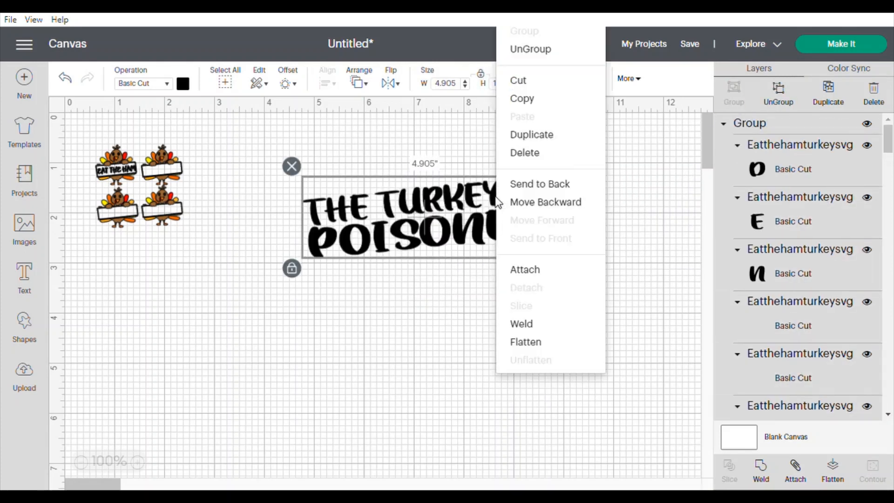
pyautogui.click(529, 141)
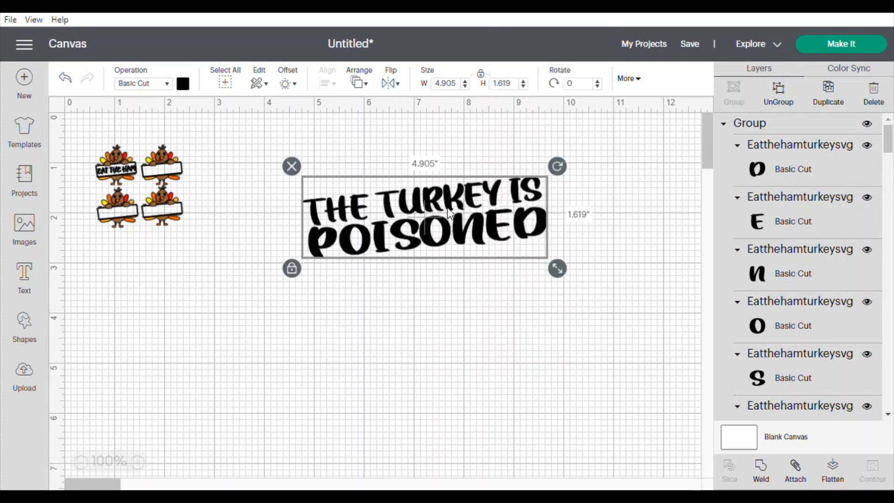
pyautogui.rightClick(478, 196)
pyautogui.click(498, 133)
pyautogui.moveTo(445, 219); pyautogui.dragTo(447, 312)
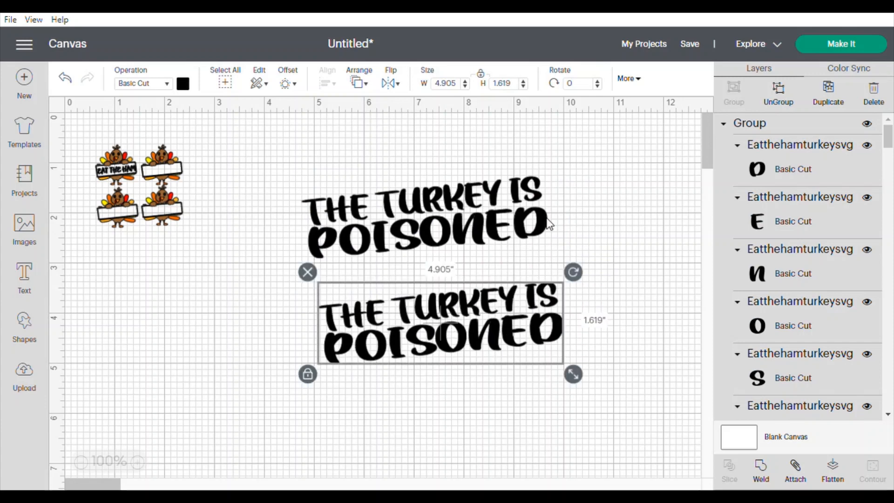
# - Ungroup both copies of the phrase into separate letters
pyautogui.rightClick(508, 227)
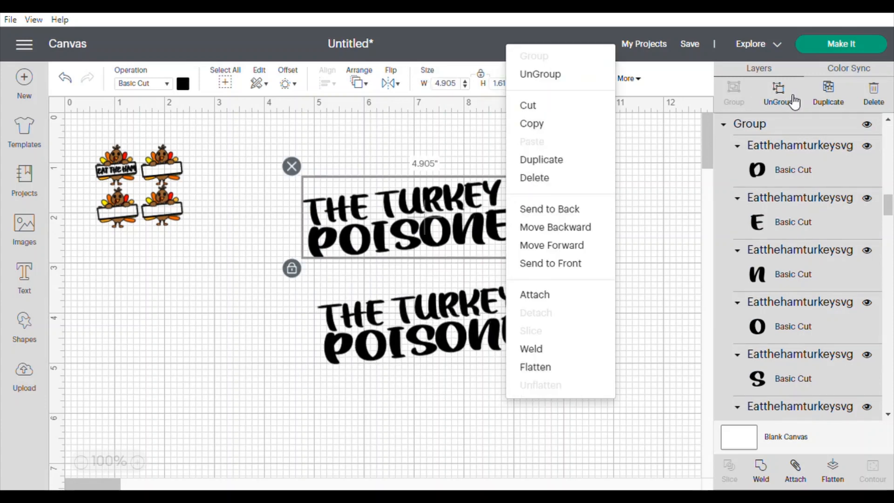
pyautogui.click(770, 112)
pyautogui.click(440, 332)
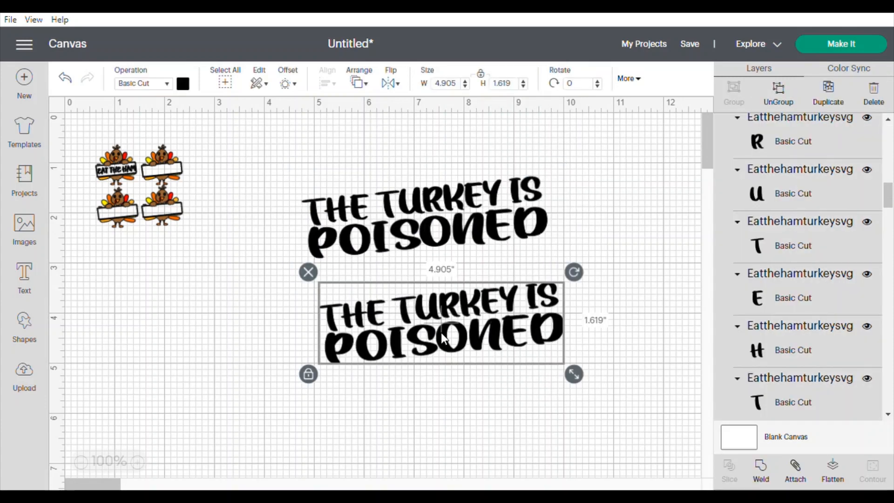
pyautogui.rightClick(440, 333)
pyautogui.click(473, 188)
pyautogui.click(501, 249)
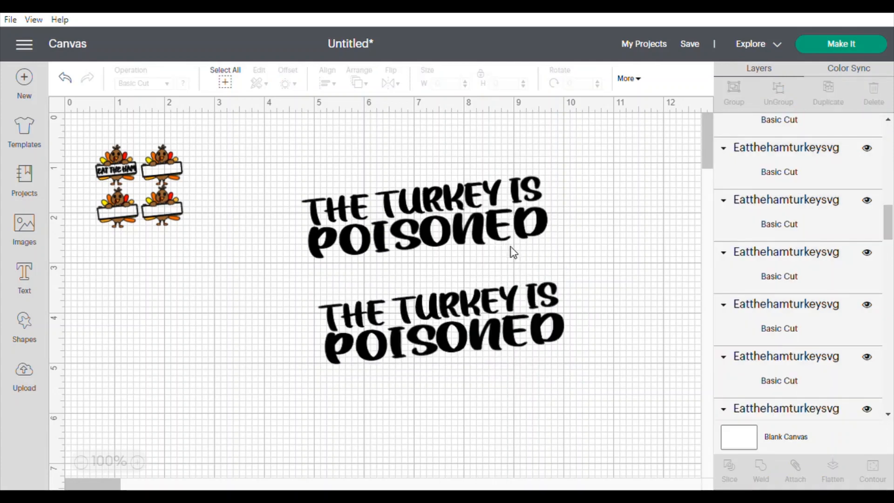
# - Delete the letters of 'POISONED' from the upper phrase except the D
pyautogui.moveTo(511, 231); pyautogui.dragTo(300, 247)
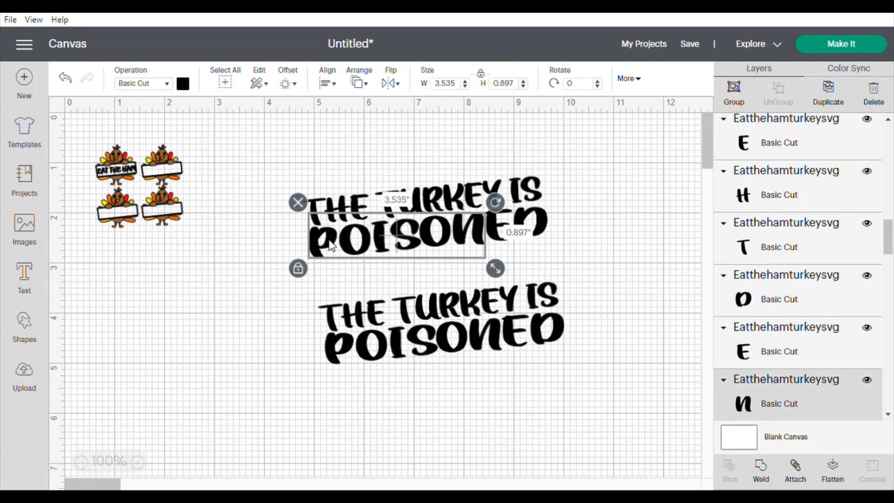
pyautogui.click(874, 99)
pyautogui.click(509, 227)
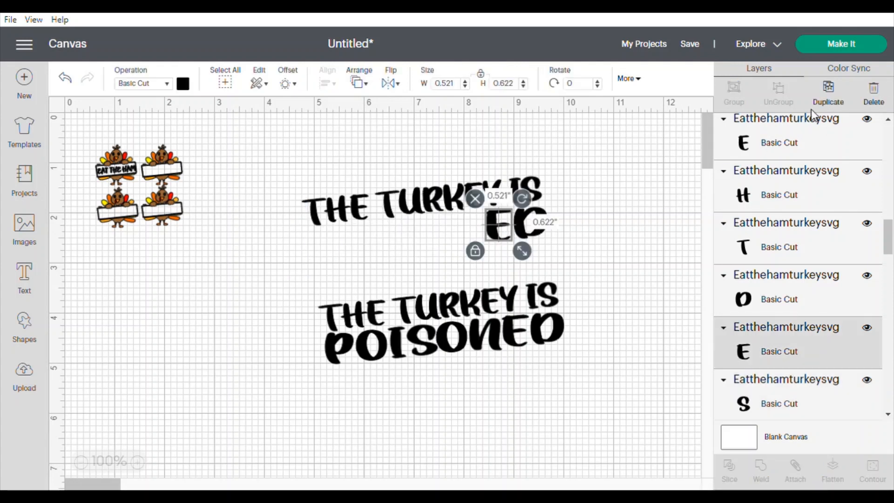
pyautogui.click(884, 93)
# - Group the 'IS' letters and move them onto a second line under 'THE TURKEY'
pyautogui.moveTo(564, 186); pyautogui.dragTo(392, 241)
pyautogui.click(734, 92)
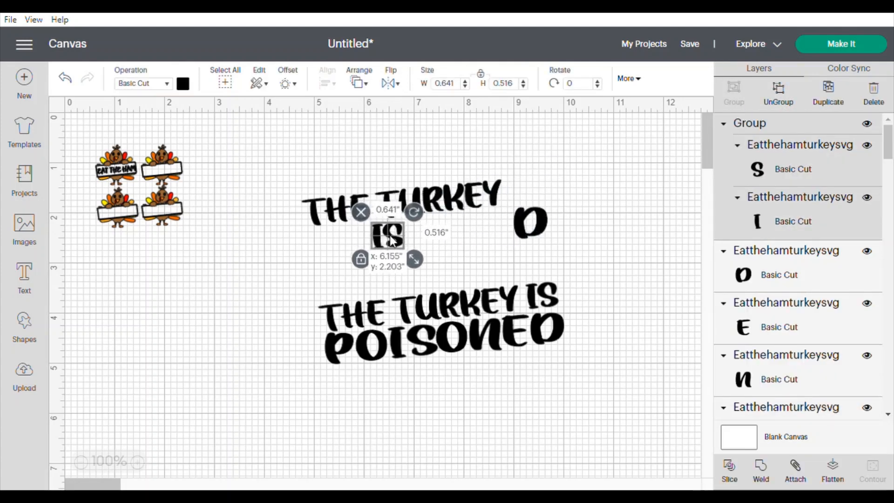
pyautogui.click(591, 208)
# - Build the word 'DRY' after 'IS' using the leftover D plus the R and Y taken from the lower copy
pyautogui.moveTo(539, 224); pyautogui.dragTo(436, 232)
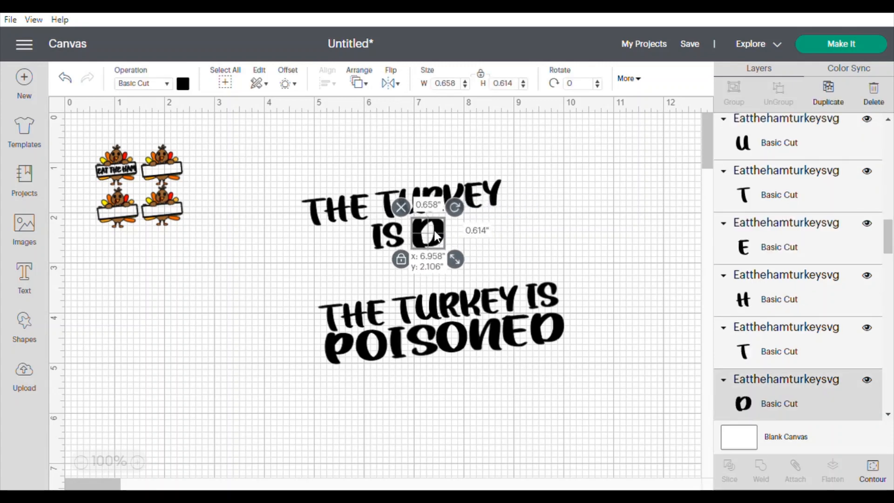
pyautogui.click(505, 261)
pyautogui.moveTo(468, 308); pyautogui.dragTo(464, 238)
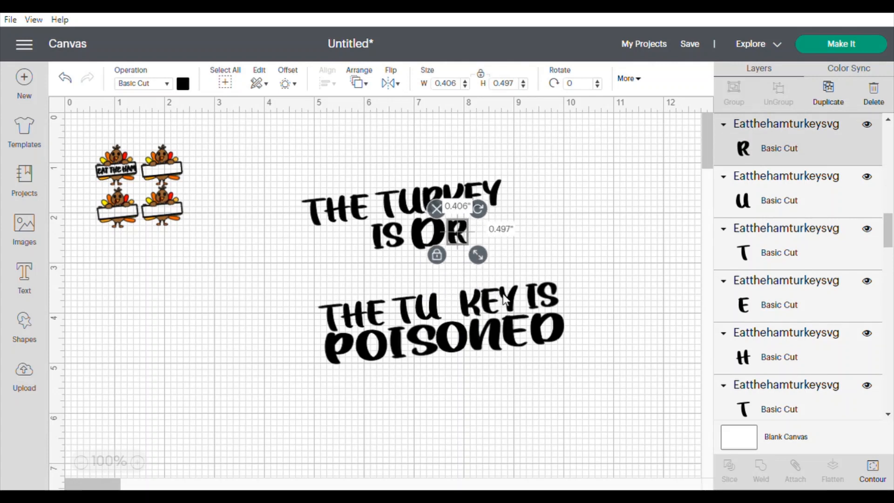
pyautogui.moveTo(514, 300); pyautogui.dragTo(486, 233)
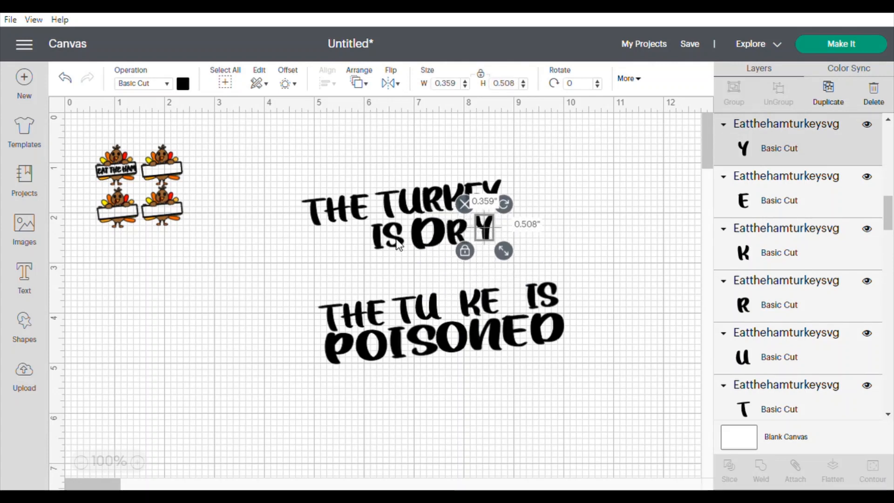
# - Nudge the 'IS' group and the D into place on the second line
pyautogui.moveTo(395, 244); pyautogui.dragTo(406, 273)
pyautogui.click(557, 236)
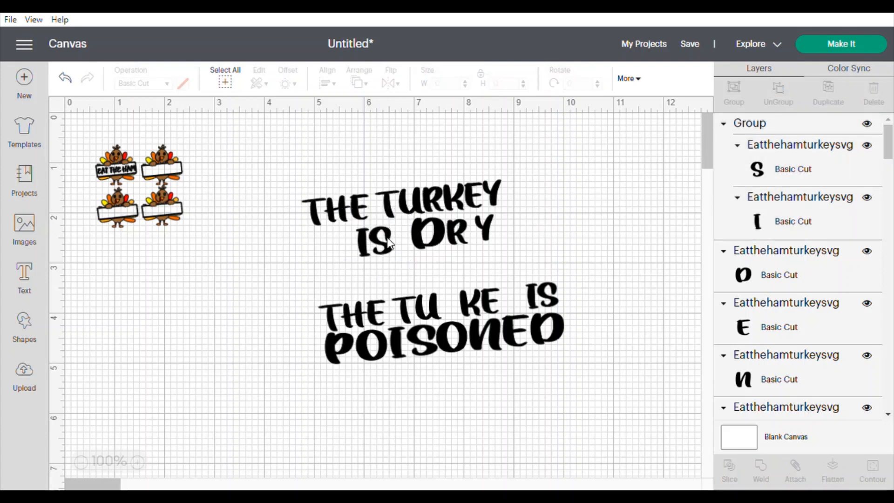
pyautogui.moveTo(365, 248); pyautogui.dragTo(364, 246)
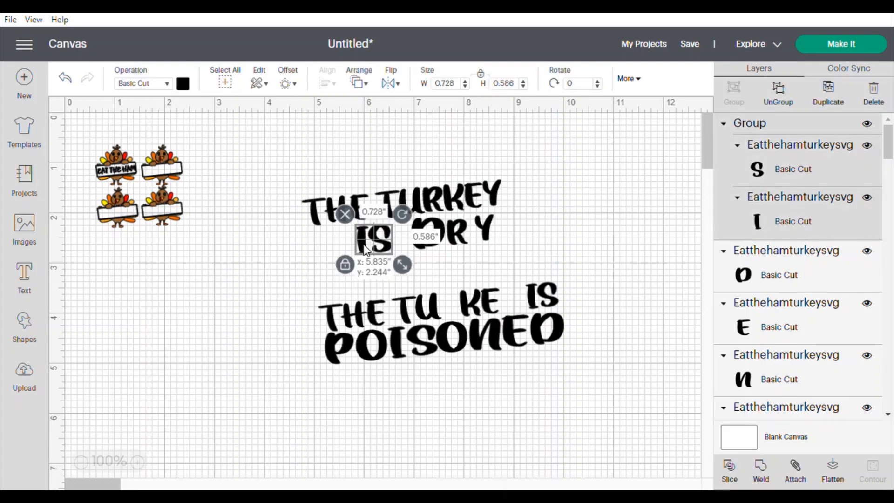
pyautogui.click(460, 233)
pyautogui.click(432, 234)
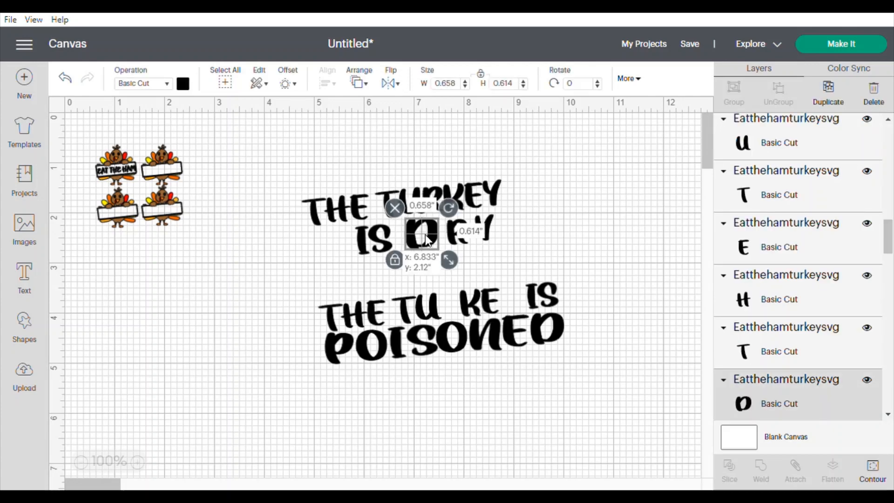
pyautogui.click(495, 217)
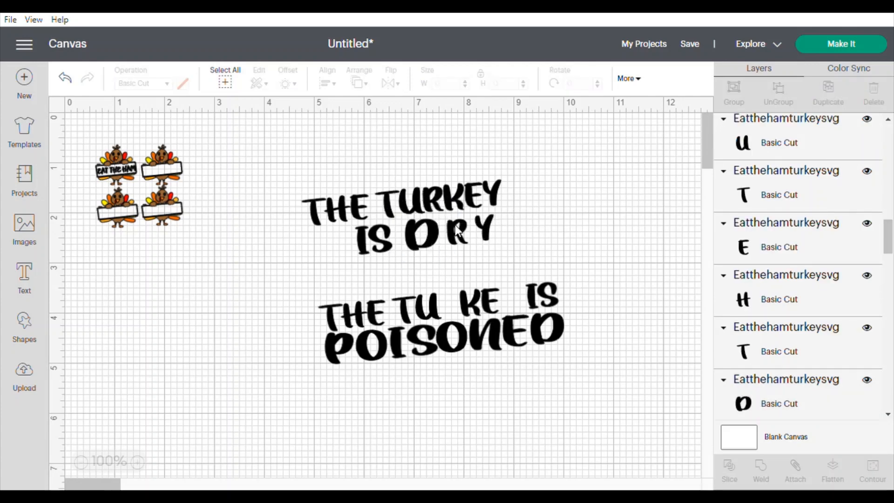
# - Nudge the R and Y closer to the D to tighten the word 'DRY'
pyautogui.moveTo(458, 231)
pyautogui.mouseDown()
pyautogui.moveTo(477, 250)
pyautogui.moveTo(454, 227)
pyautogui.mouseUp()
pyautogui.click(532, 228)
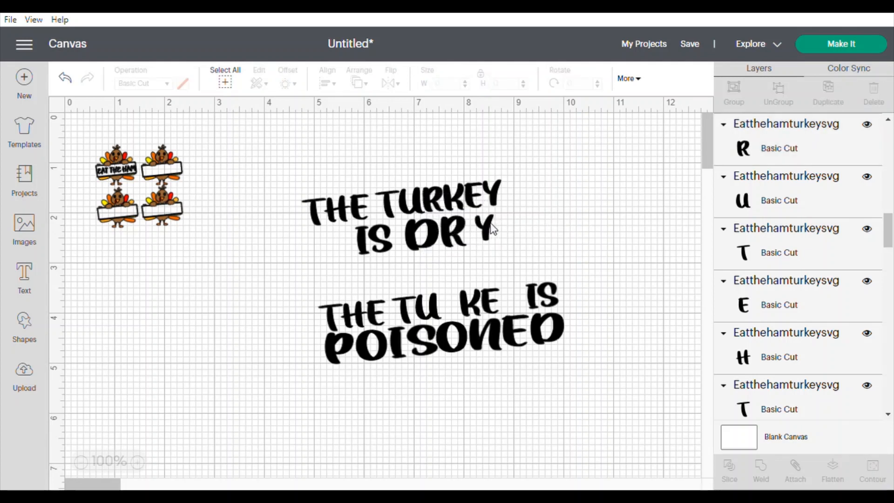
pyautogui.click(492, 229)
pyautogui.moveTo(506, 253); pyautogui.dragTo(483, 232)
pyautogui.click(590, 252)
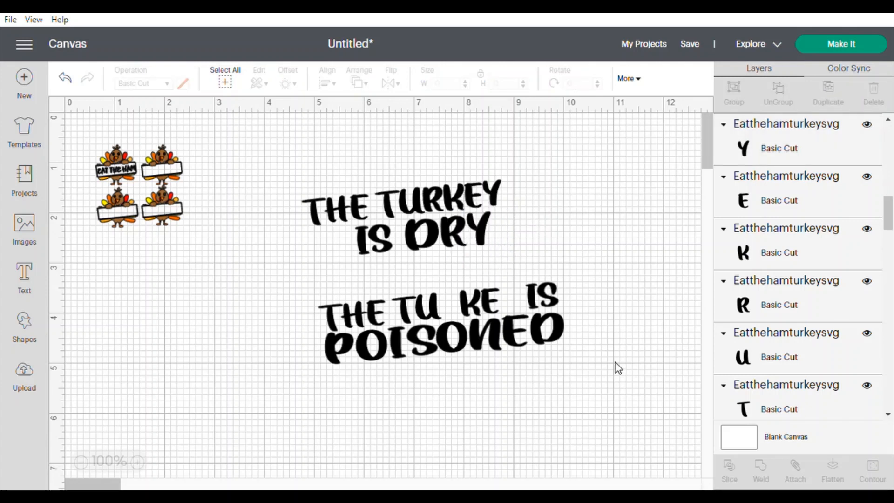
# - Delete the leftover lower copy of the phrase
pyautogui.moveTo(614, 350); pyautogui.dragTo(302, 290)
pyautogui.click(874, 107)
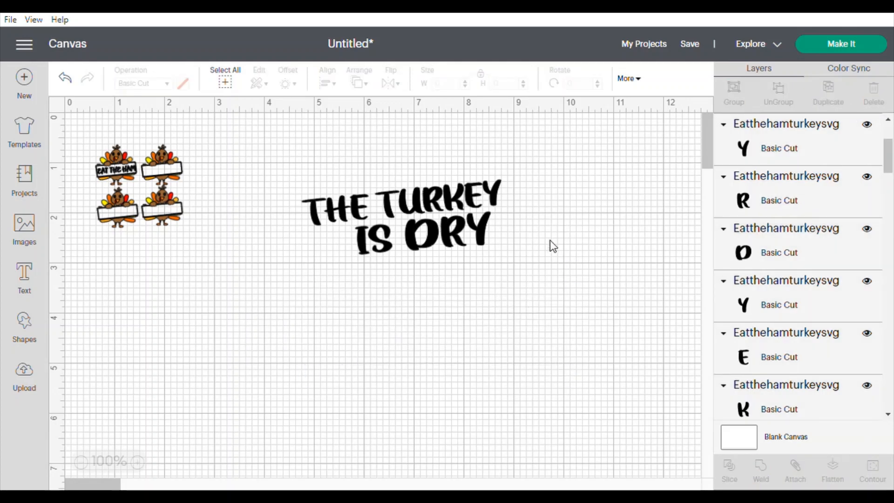
# - Shift the 'IS DRY' line slightly left under 'THE TURKEY'
pyautogui.moveTo(513, 224); pyautogui.dragTo(344, 264)
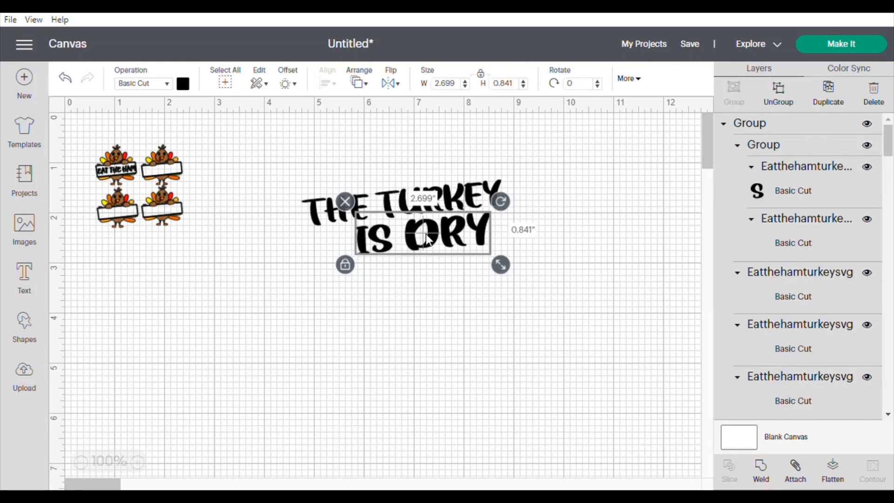
pyautogui.moveTo(429, 239); pyautogui.dragTo(419, 241)
pyautogui.click(506, 237)
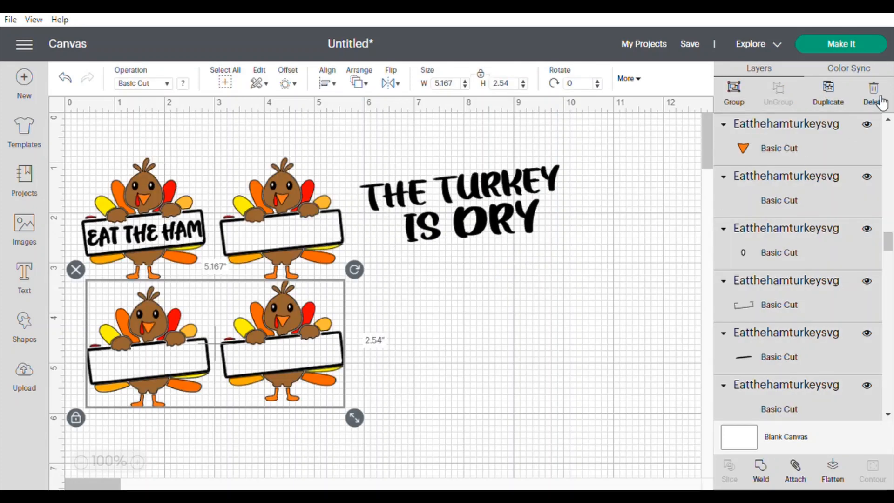
# - Enlarge both turkey designs together by scaling them from the corner
pyautogui.click(873, 98)
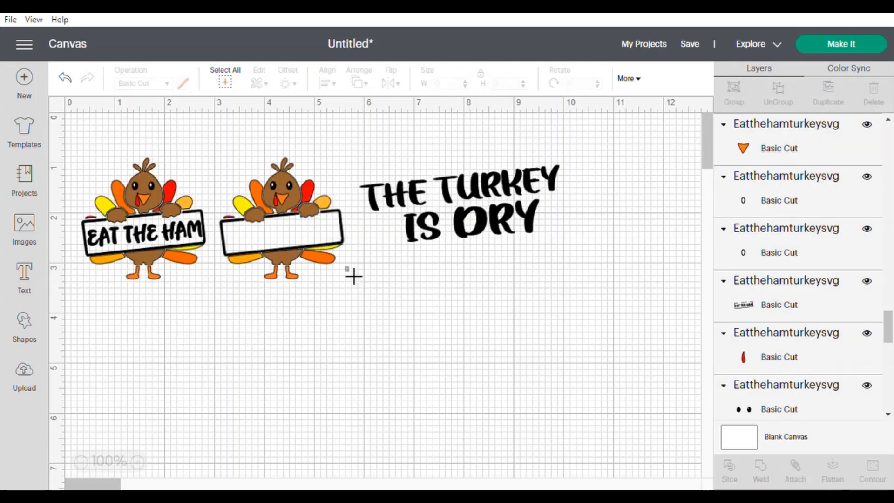
pyautogui.moveTo(353, 276); pyautogui.dragTo(78, 158)
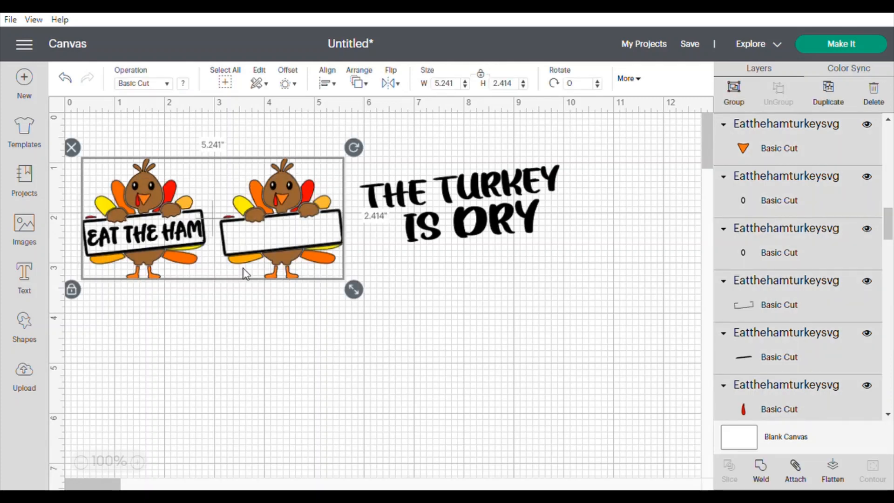
pyautogui.moveTo(354, 289); pyautogui.dragTo(477, 381)
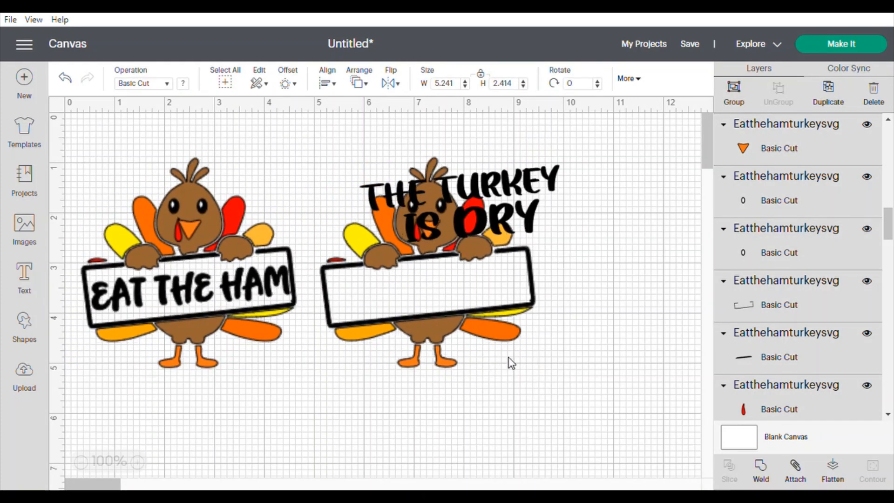
# - Place 'THE TURKEY IS DRY' on the blank sign of the second turkey and resize it to about 3.65 × 0.99 in
pyautogui.click(585, 279)
pyautogui.click(527, 189)
pyautogui.moveTo(549, 235); pyautogui.dragTo(514, 319)
pyautogui.moveTo(456, 269); pyautogui.dragTo(465, 283)
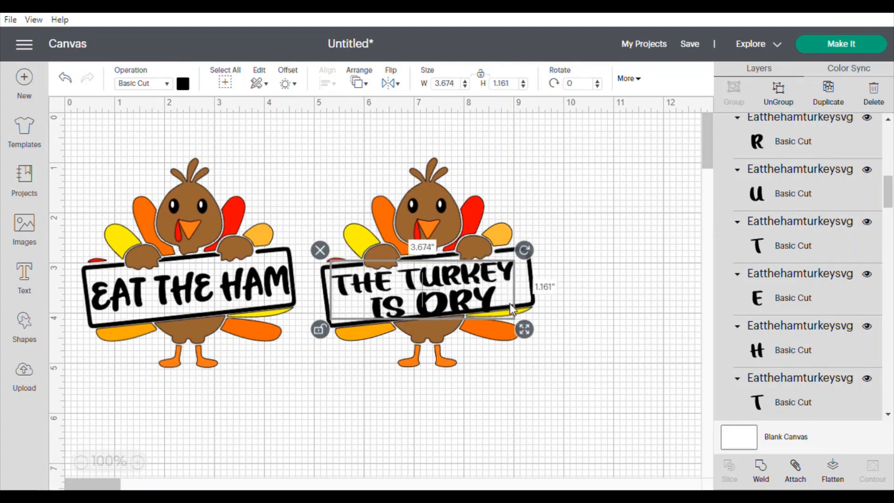
pyautogui.moveTo(515, 322); pyautogui.dragTo(524, 321)
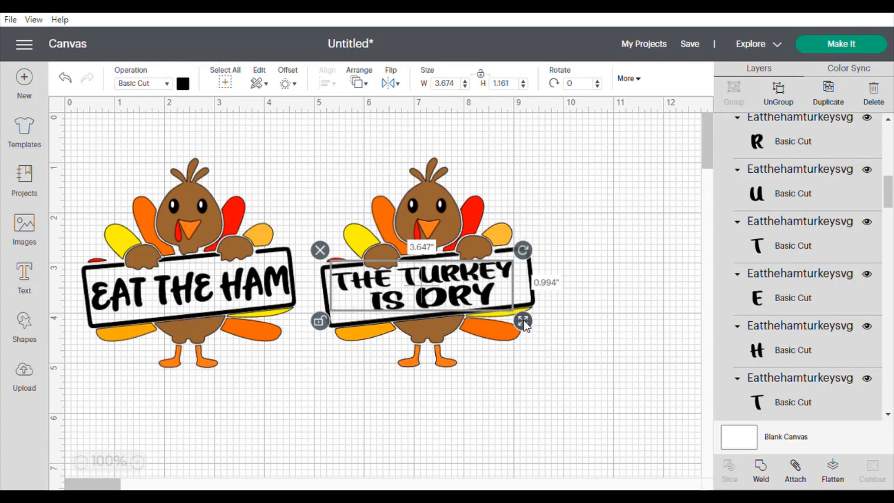
pyautogui.moveTo(433, 280); pyautogui.dragTo(437, 283)
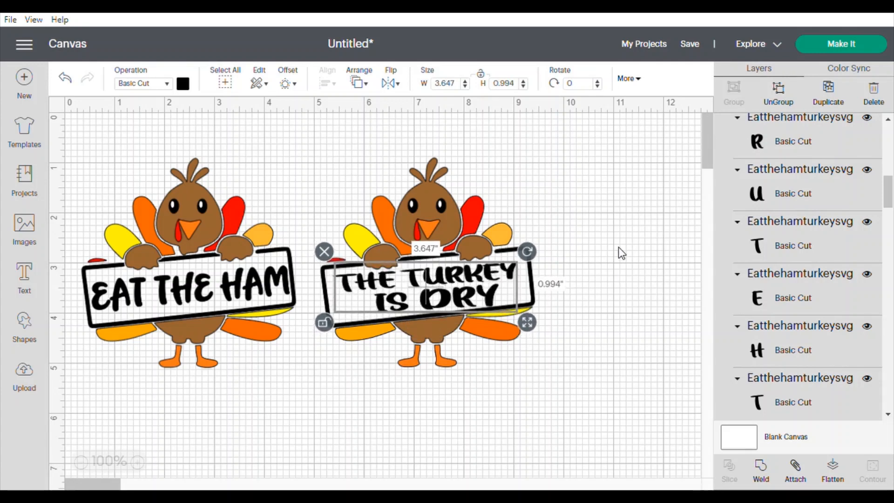
pyautogui.click(630, 241)
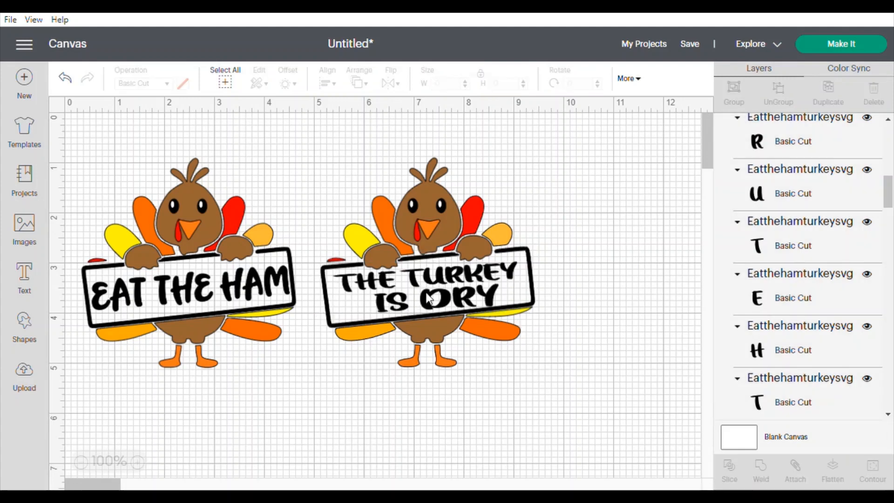
# - Delete the feet and lower tail feathers of the second turkey
pyautogui.click(437, 361)
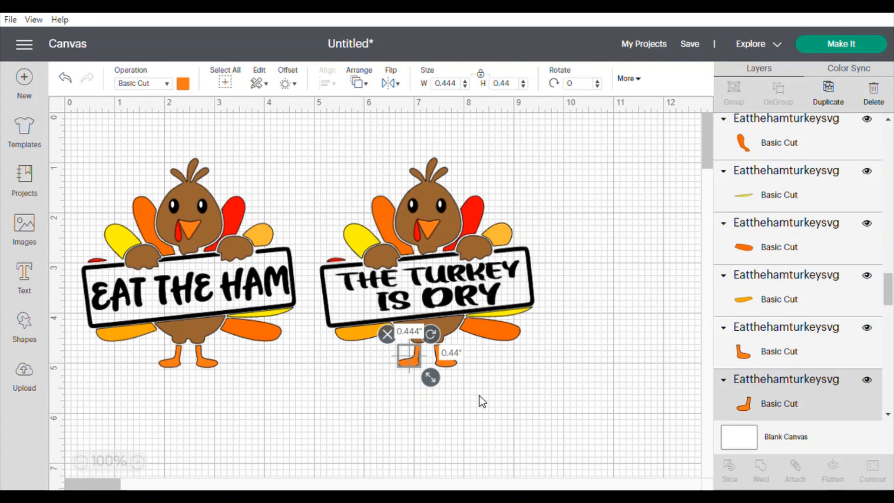
pyautogui.press('Delete')
pyautogui.click(444, 364)
pyautogui.press('Delete')
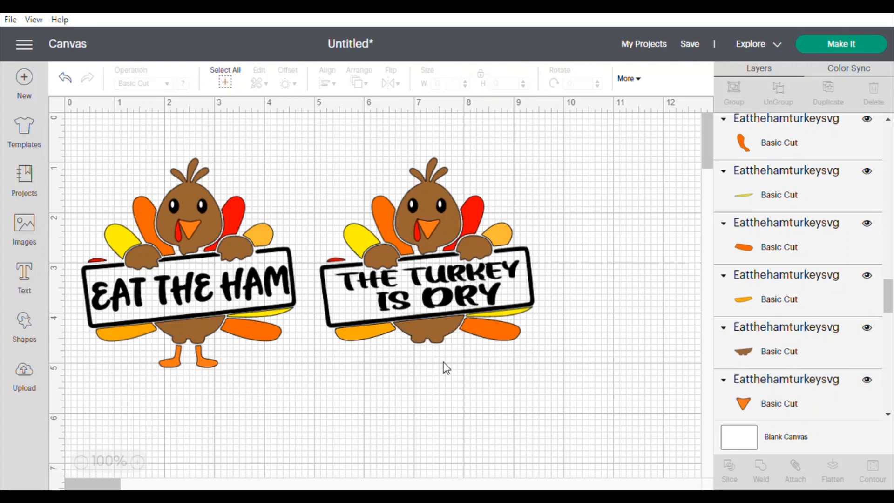
pyautogui.click(427, 337)
pyautogui.press('Delete')
pyautogui.click(481, 331)
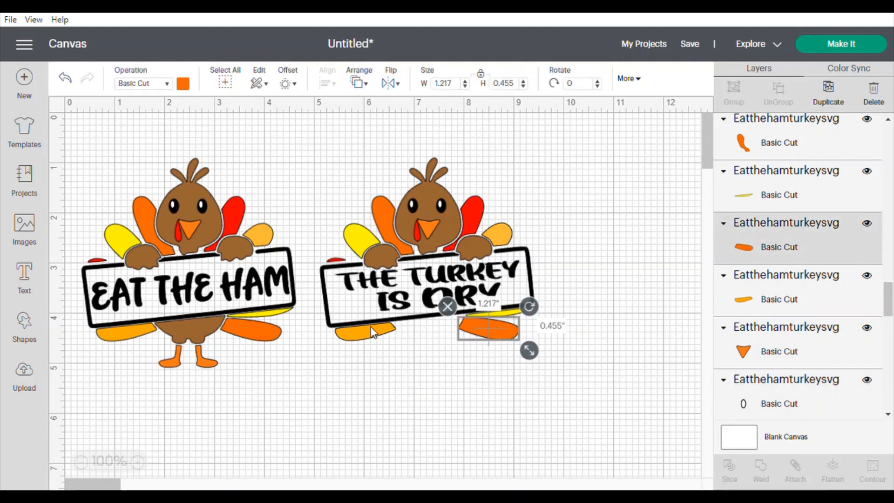
pyautogui.press('Delete')
pyautogui.click(350, 336)
pyautogui.press('Delete')
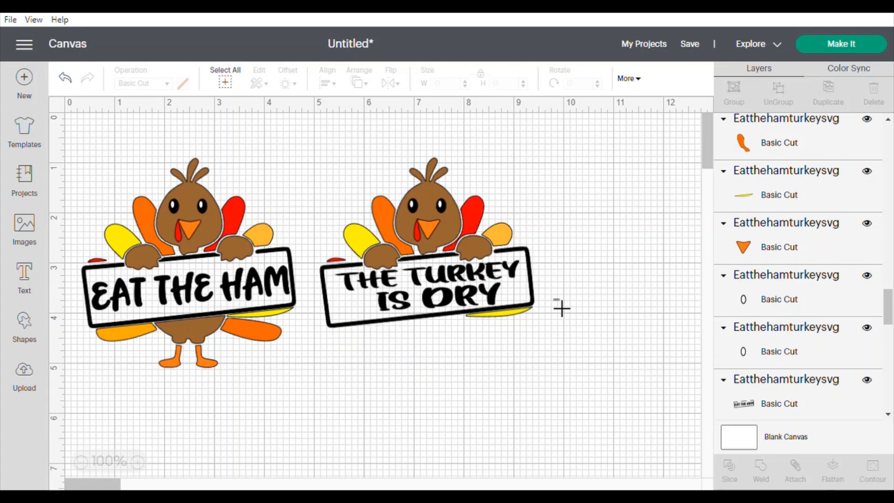
# - Group the 'THE TURKEY IS DRY' sign with its lettering and move it below the second turkey
pyautogui.moveTo(561, 310); pyautogui.dragTo(313, 276)
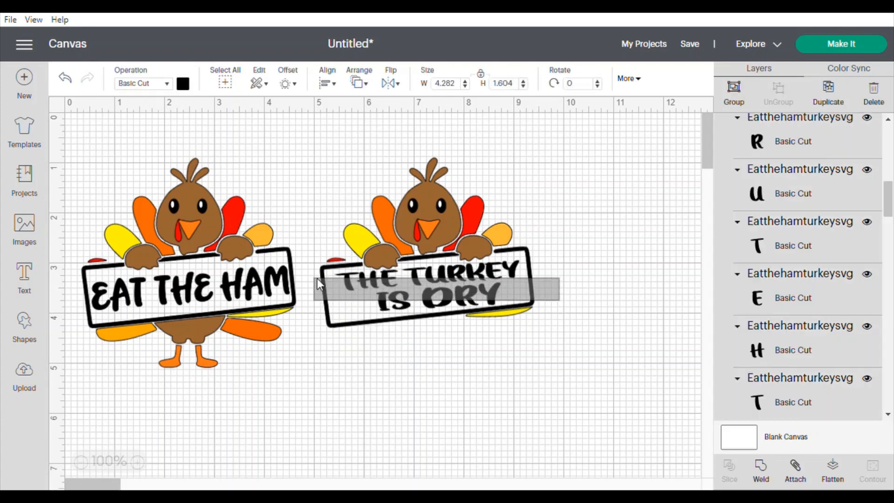
pyautogui.click(736, 98)
pyautogui.moveTo(419, 289); pyautogui.dragTo(410, 393)
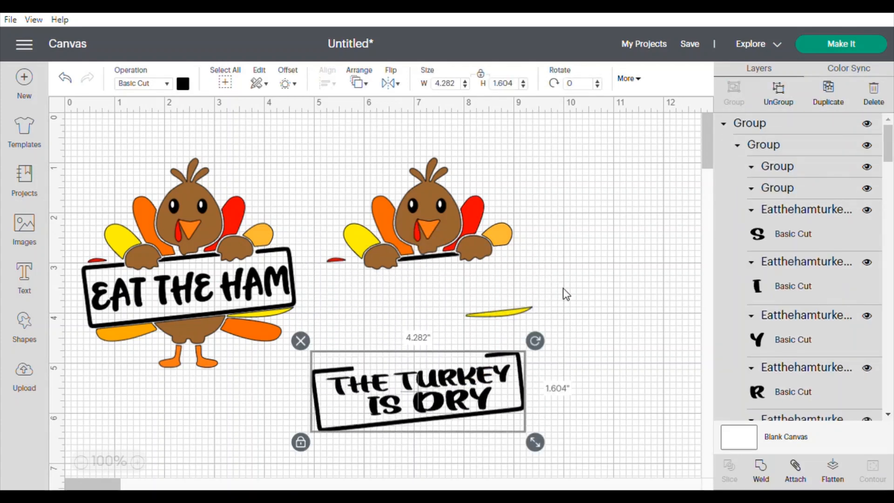
# - Delete the leftover yellow and red tail pieces behind the sign and move the sign back onto the second turkey
pyautogui.click(552, 299)
pyautogui.click(512, 311)
pyautogui.press('Delete')
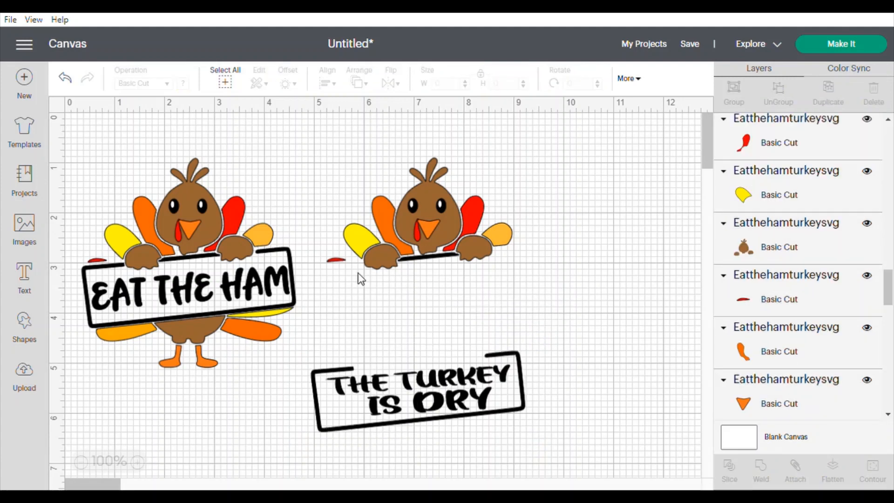
pyautogui.click(336, 260)
pyautogui.press('Delete')
pyautogui.moveTo(413, 422); pyautogui.dragTo(421, 298)
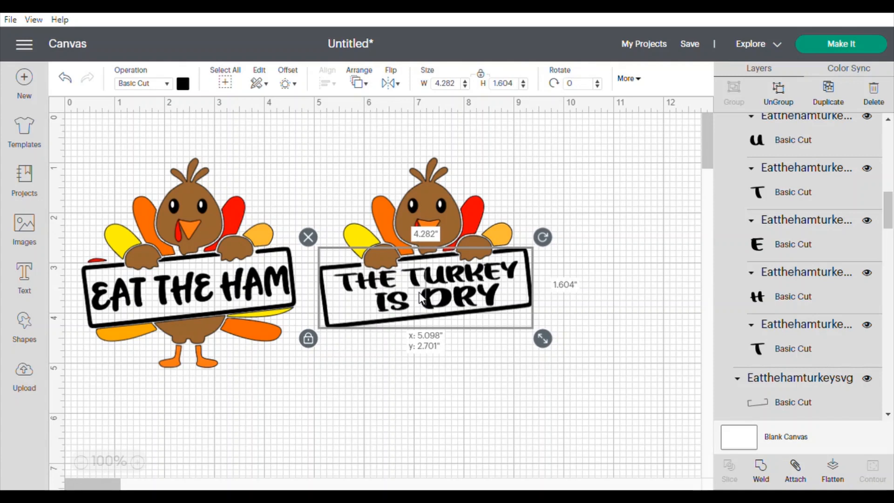
# - Delete the lower body, feet and lower tail feathers of the first turkey
pyautogui.click(366, 378)
pyautogui.click(187, 328)
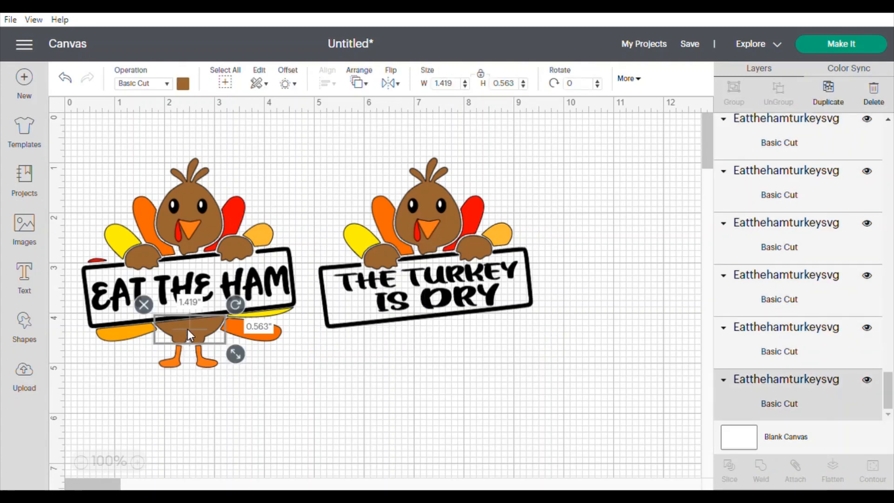
pyautogui.press('Delete')
pyautogui.click(179, 359)
pyautogui.press('Delete')
pyautogui.click(202, 361)
pyautogui.press('Delete')
pyautogui.click(247, 330)
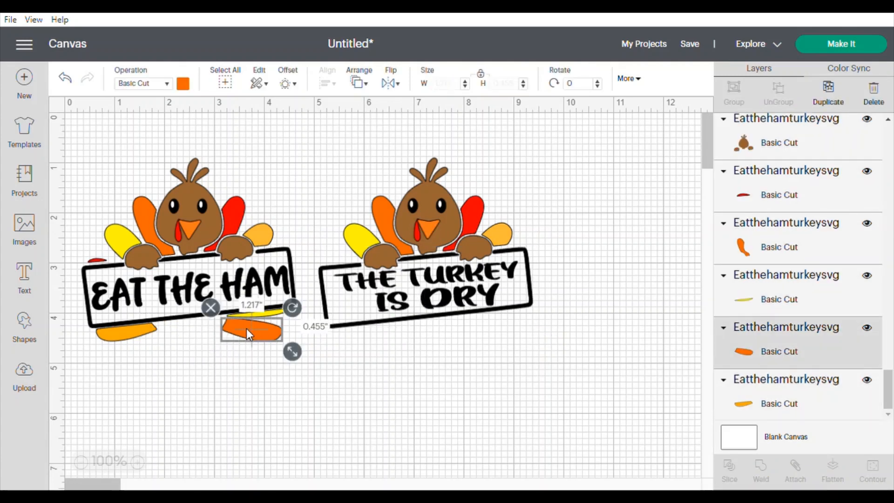
pyautogui.press('Delete')
pyautogui.click(131, 332)
pyautogui.press('Delete')
# - Move the 'EAT THE HAM' sign down and delete the leftover yellow and red pieces behind it
pyautogui.moveTo(170, 288); pyautogui.dragTo(178, 381)
pyautogui.click(251, 312)
pyautogui.press('Delete')
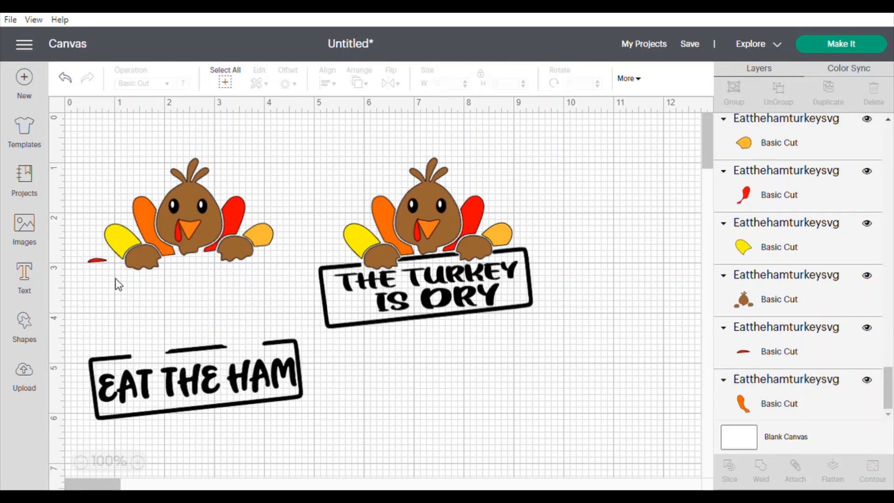
pyautogui.click(96, 260)
pyautogui.press('Delete')
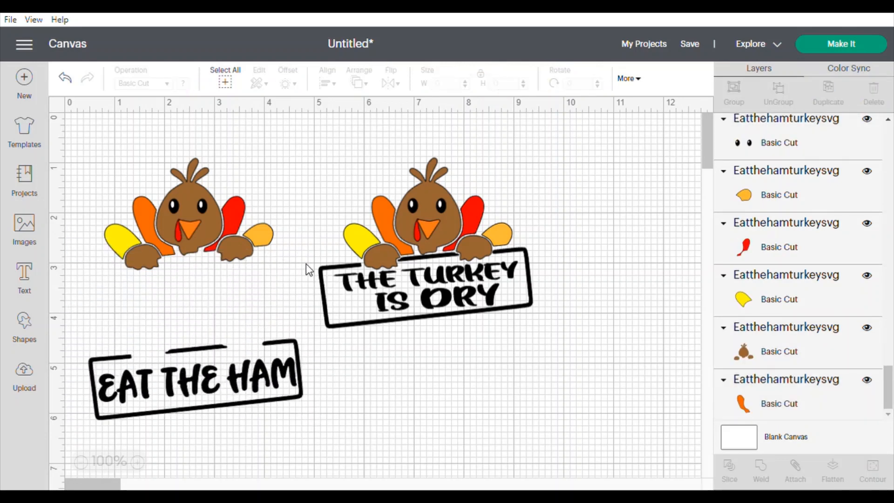
# - Stack the 'THE TURKEY IS DRY' sign above the 'EAT THE HAM' sign at the lower left of the canvas
pyautogui.moveTo(283, 339); pyautogui.dragTo(267, 370)
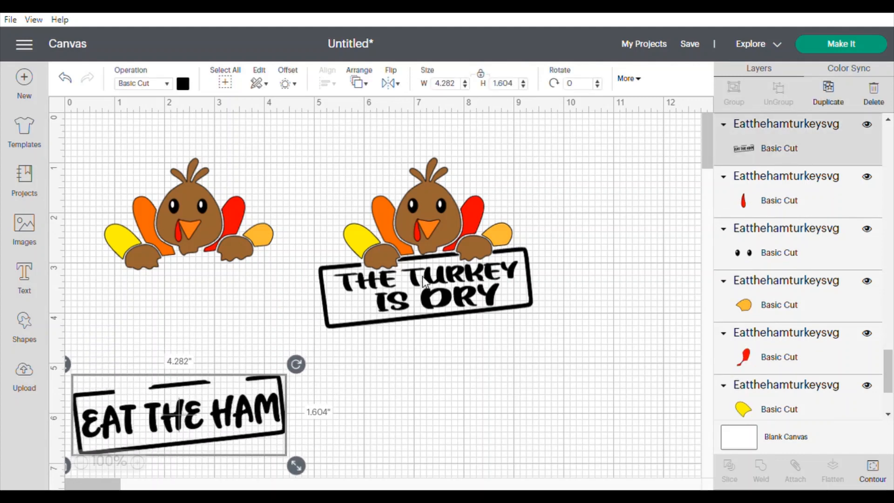
pyautogui.moveTo(423, 282); pyautogui.dragTo(180, 323)
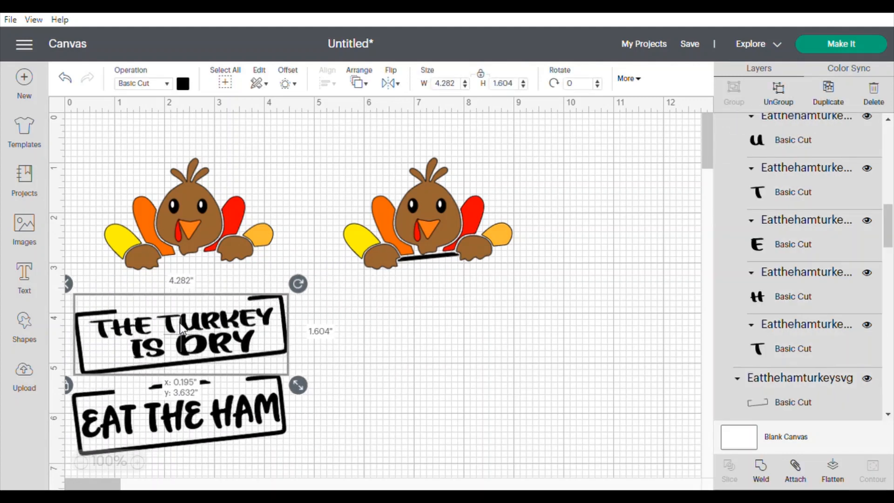
# - Move both turkeys' brown bodies off to the right side of the canvas
pyautogui.click(440, 204)
pyautogui.click(477, 189)
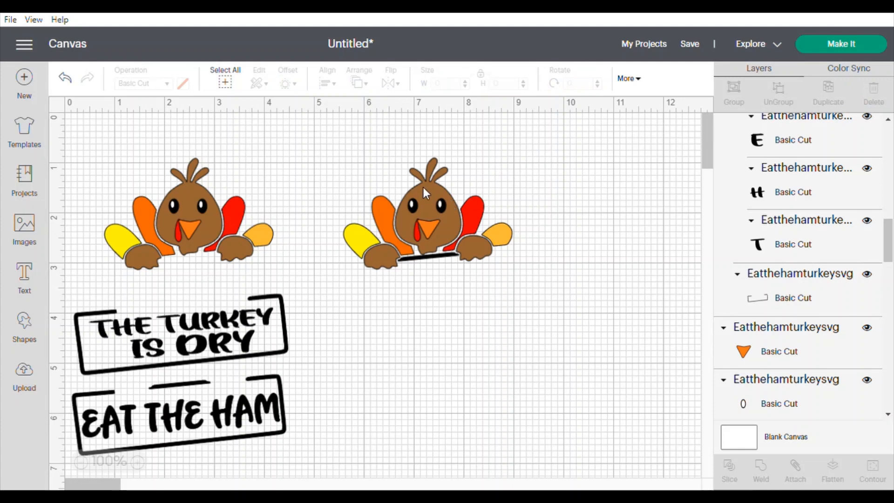
pyautogui.moveTo(423, 187); pyautogui.dragTo(586, 169)
pyautogui.moveTo(154, 179); pyautogui.dragTo(587, 271)
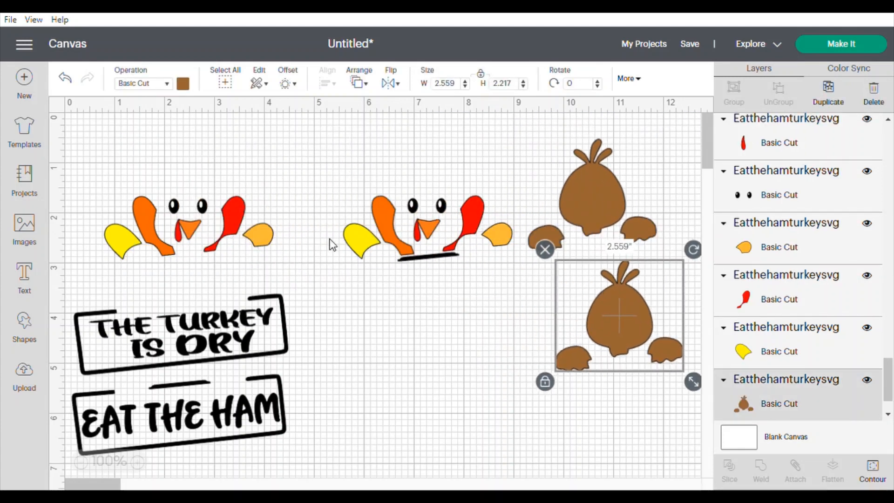
# - Line up both turkeys' orange and red tail feathers in a row along the top of the canvas
pyautogui.moveTo(380, 209); pyautogui.dragTo(93, 136)
pyautogui.moveTo(459, 213); pyautogui.dragTo(166, 146)
pyautogui.moveTo(242, 219); pyautogui.dragTo(288, 141)
pyautogui.moveTo(151, 216); pyautogui.dragTo(209, 141)
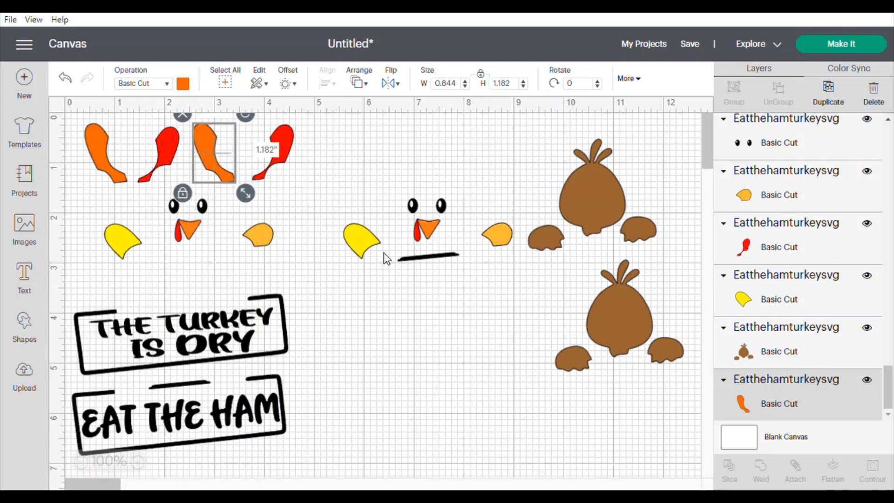
# - Group the second turkey's eyes and move them above the 'THE TURKEY IS DRY' sign
pyautogui.click(457, 201)
pyautogui.click(414, 216)
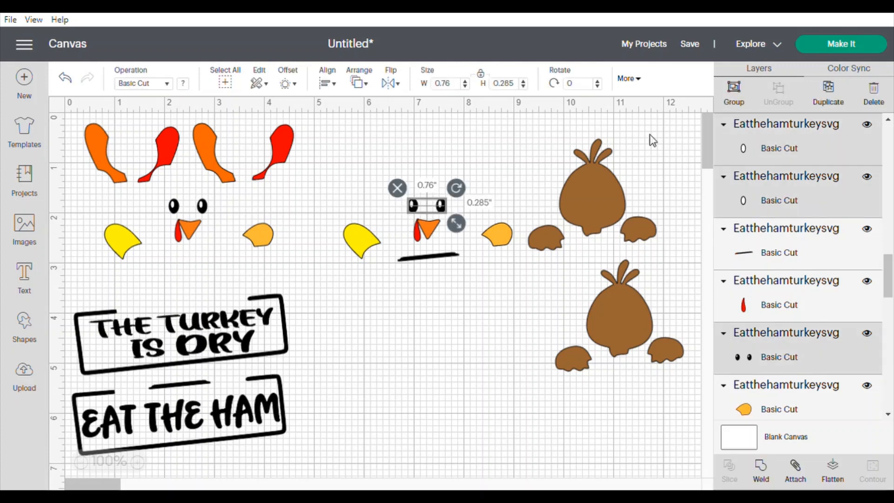
pyautogui.click(746, 96)
pyautogui.moveTo(414, 208); pyautogui.dragTo(98, 289)
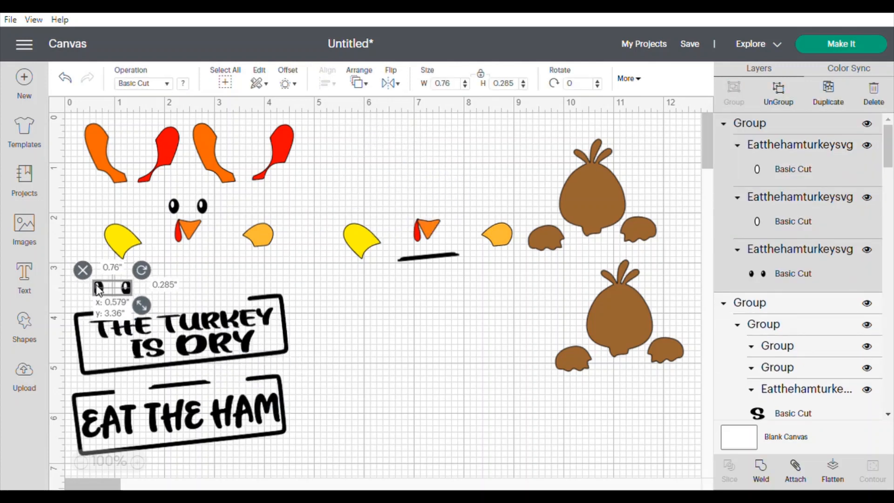
# - Move the first turkey's eyes next to the other pair above the sign
pyautogui.click(209, 209)
pyautogui.click(173, 207)
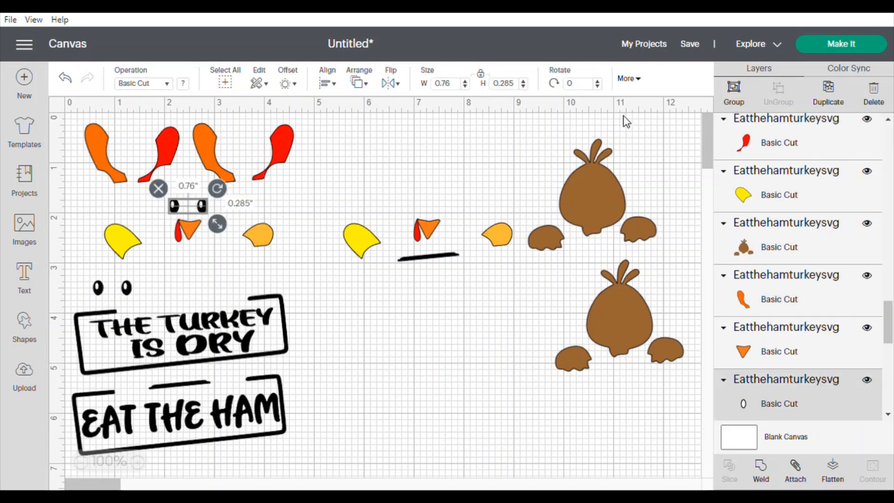
pyautogui.moveTo(170, 211); pyautogui.dragTo(179, 282)
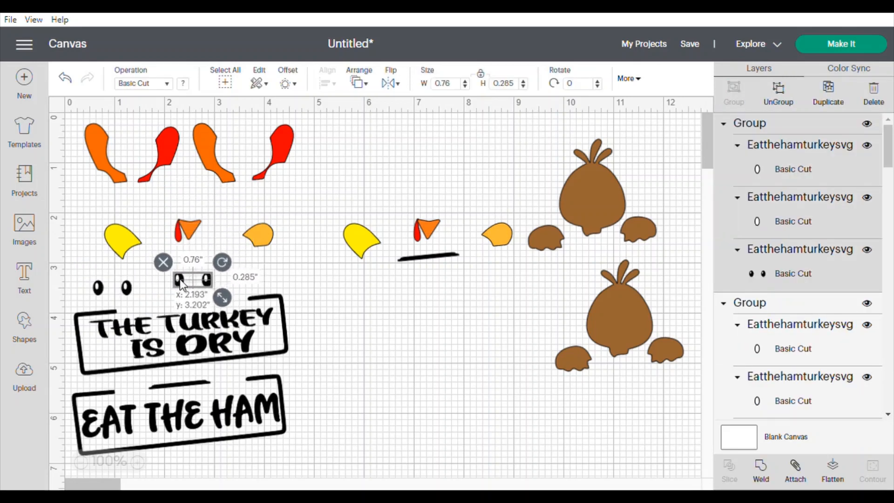
pyautogui.click(326, 297)
# - Move both red wattles to the top of the canvas beside each other
pyautogui.moveTo(175, 234); pyautogui.dragTo(373, 153)
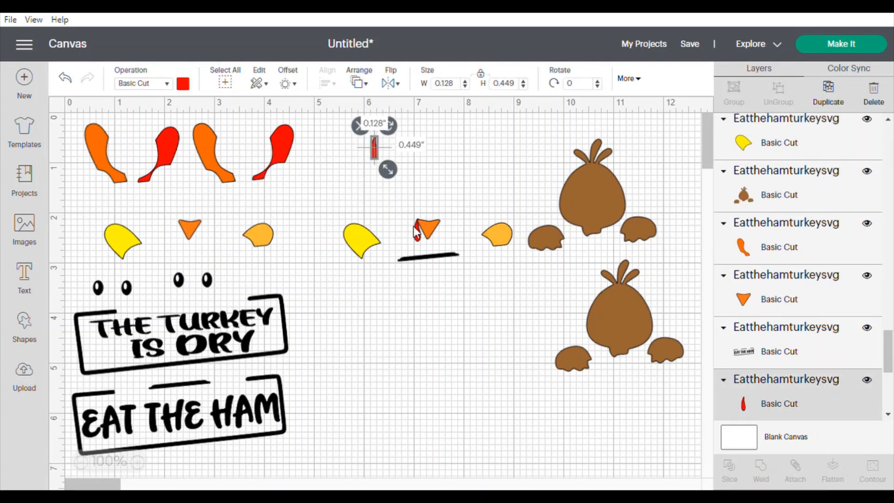
pyautogui.moveTo(414, 226); pyautogui.dragTo(390, 148)
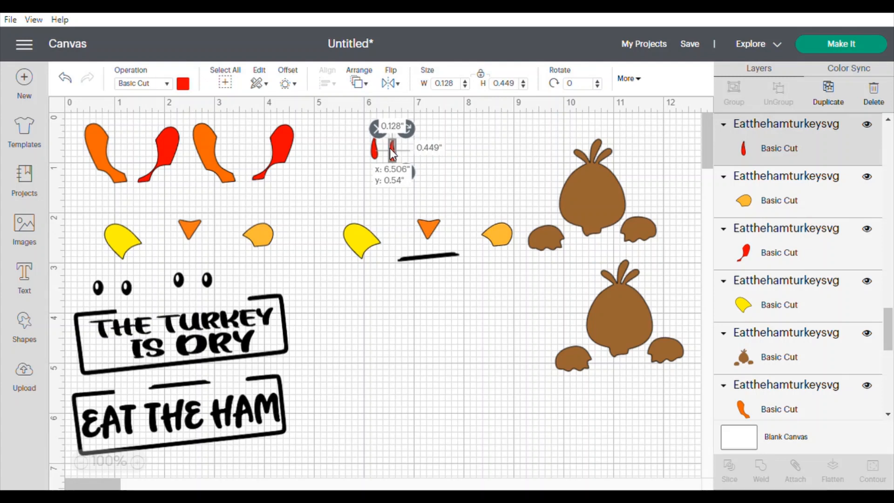
# - Arrange the first turkey's yellow feather, beak and light orange feather in a row
pyautogui.moveTo(120, 233); pyautogui.dragTo(102, 226)
pyautogui.click(170, 232)
pyautogui.moveTo(161, 234); pyautogui.dragTo(145, 232)
pyautogui.click(221, 218)
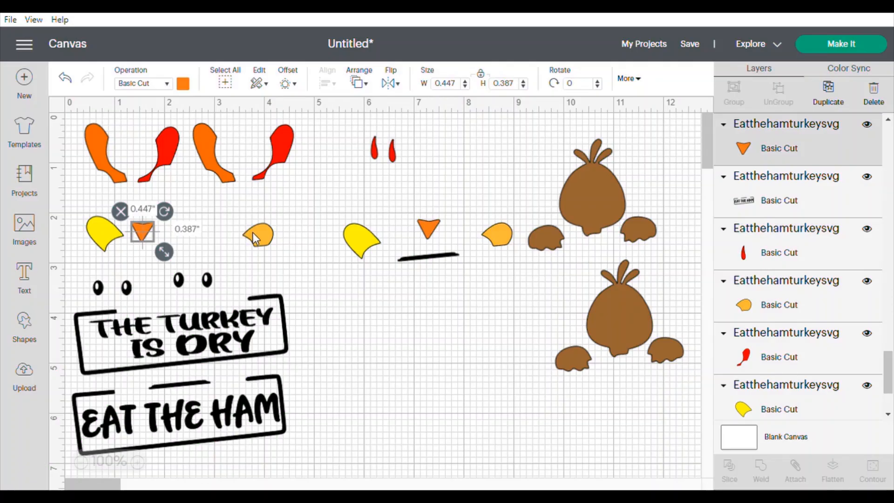
pyautogui.moveTo(253, 232); pyautogui.dragTo(171, 231)
pyautogui.click(341, 204)
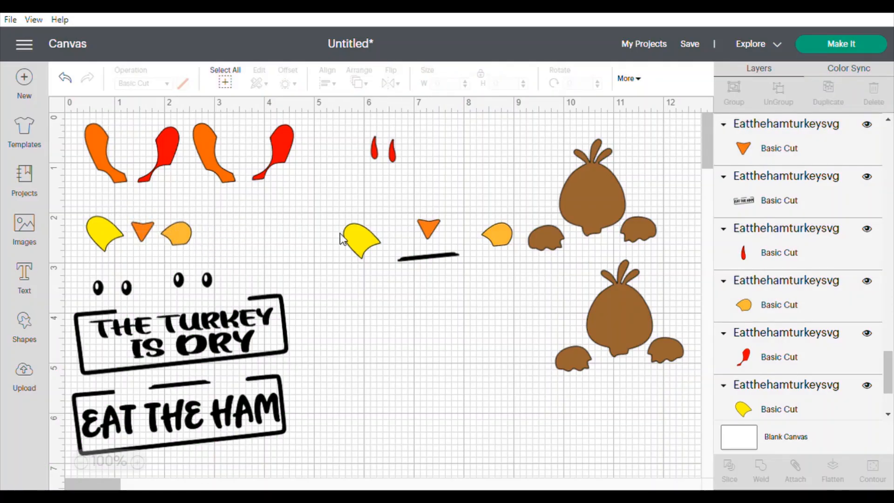
# - Add the second turkey's yellow feather, beak and light orange feather to the row, and place the black bar on the sign's top edge
pyautogui.moveTo(349, 236); pyautogui.dragTo(218, 230)
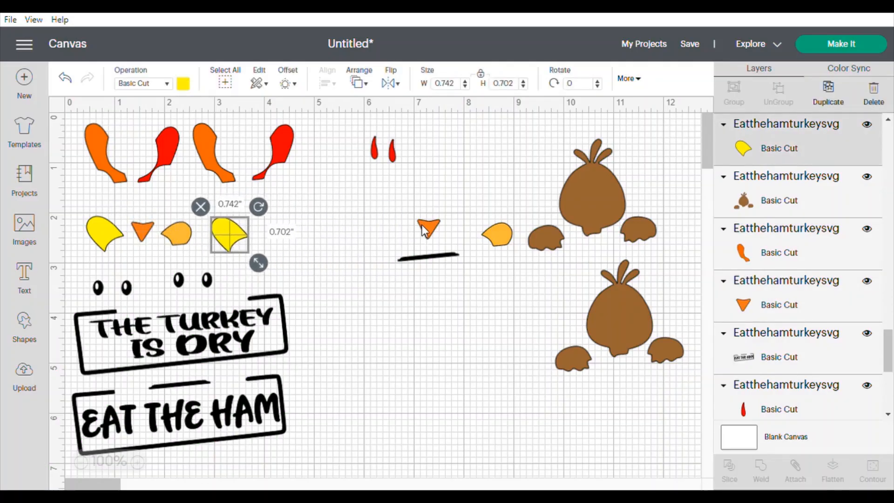
pyautogui.moveTo(424, 229); pyautogui.dragTo(272, 230)
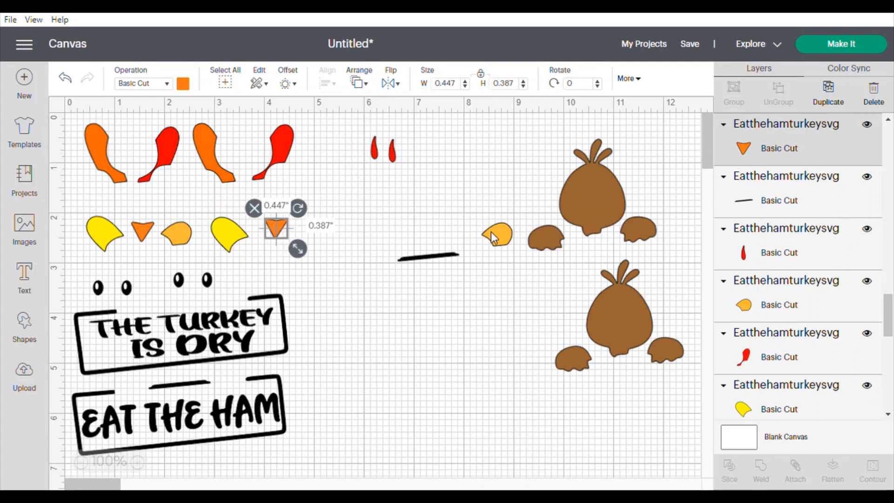
pyautogui.moveTo(491, 230); pyautogui.dragTo(321, 234)
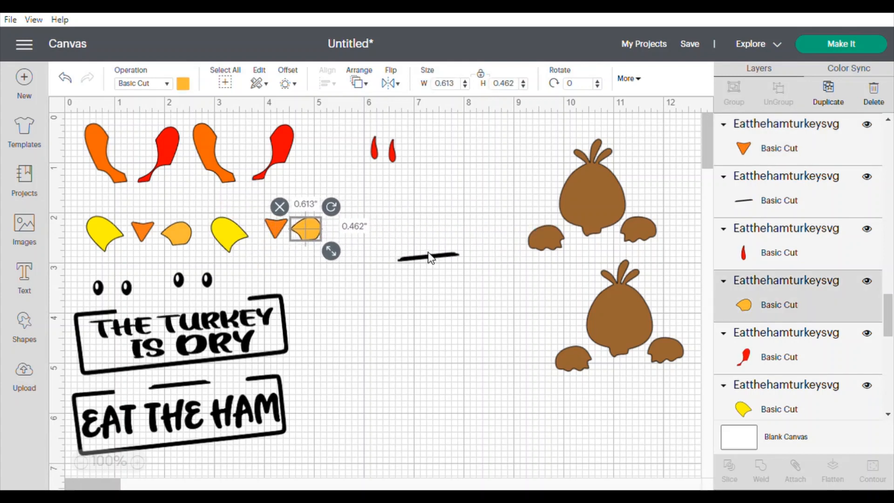
pyautogui.moveTo(429, 253); pyautogui.dragTo(181, 300)
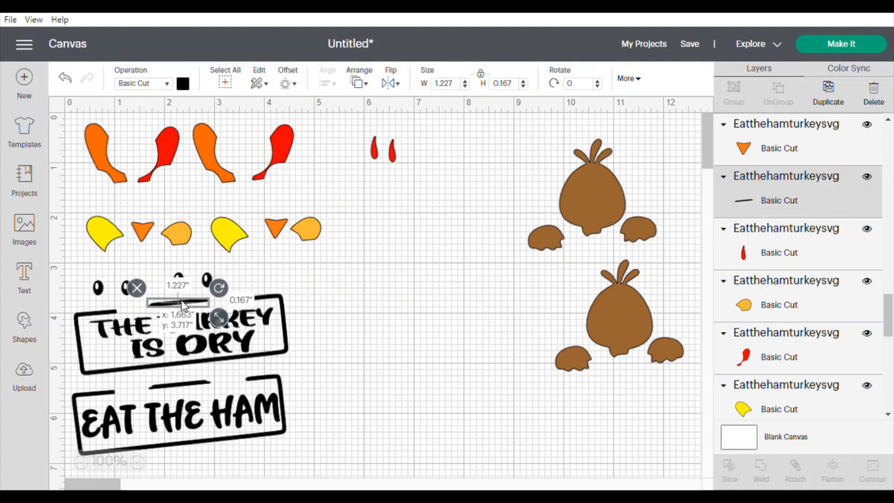
# - Gather both brown turkey bodies in the middle, group them and hide the group
pyautogui.moveTo(618, 307); pyautogui.dragTo(424, 342)
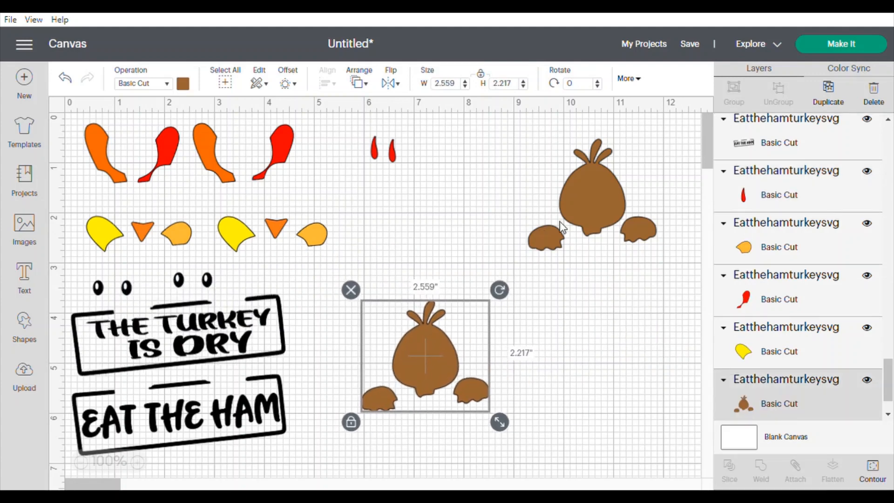
pyautogui.moveTo(606, 189); pyautogui.dragTo(446, 230)
pyautogui.click(468, 458)
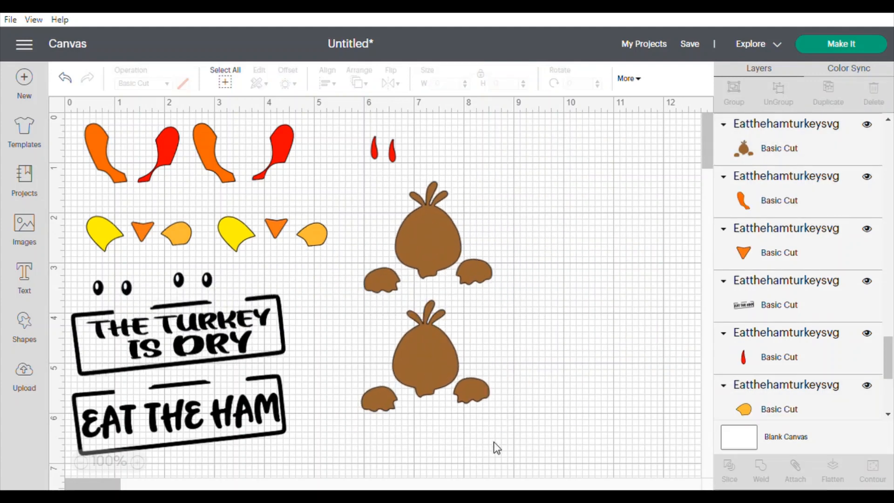
pyautogui.moveTo(495, 446); pyautogui.dragTo(360, 177)
pyautogui.click(734, 93)
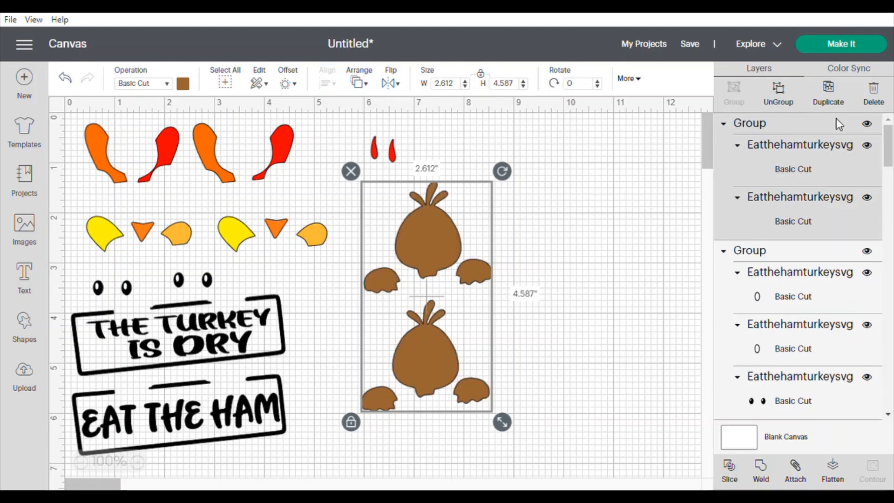
pyautogui.click(868, 125)
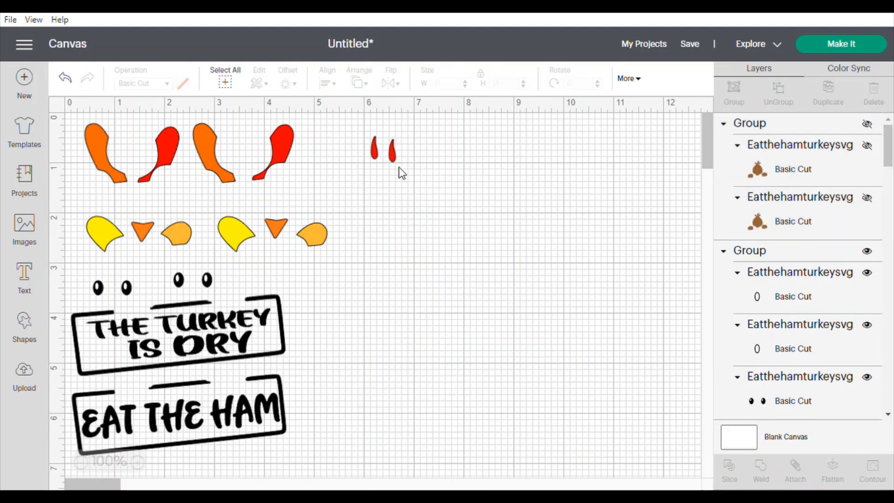
# - Select both red wattles, group them and hide the group
pyautogui.moveTo(402, 173); pyautogui.dragTo(355, 132)
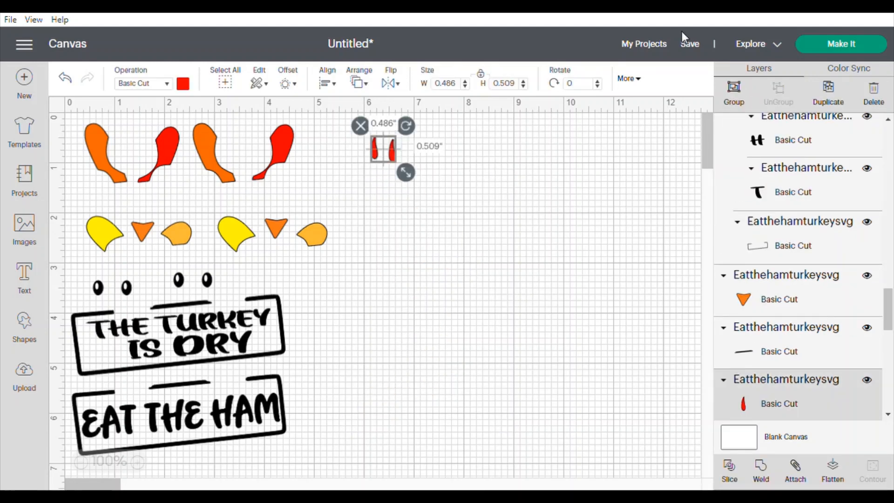
pyautogui.click(734, 95)
pyautogui.click(867, 125)
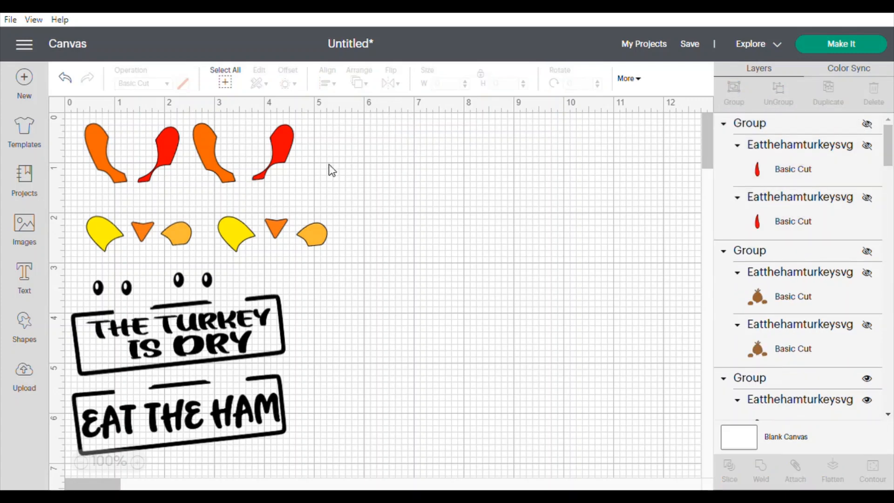
# - Group the four orange and red feathers and hide the group
pyautogui.moveTo(329, 146); pyautogui.dragTo(75, 165)
pyautogui.click(735, 98)
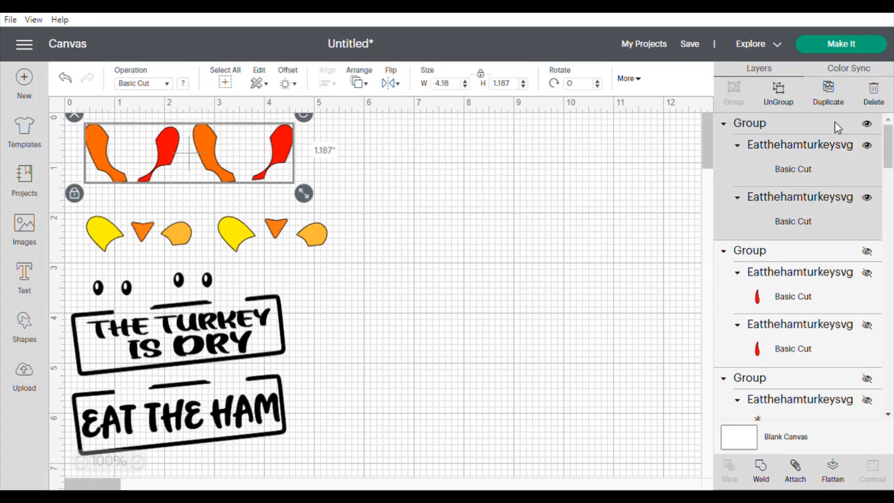
pyautogui.click(867, 124)
# - Group the row of yellow feathers, beaks and light orange feathers and hide the group
pyautogui.moveTo(375, 238); pyautogui.dragTo(82, 231)
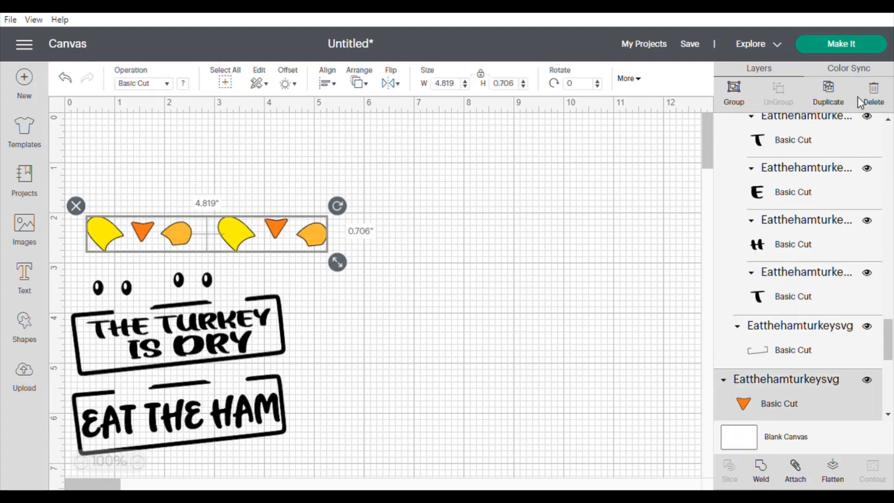
pyautogui.click(735, 98)
pyautogui.click(867, 124)
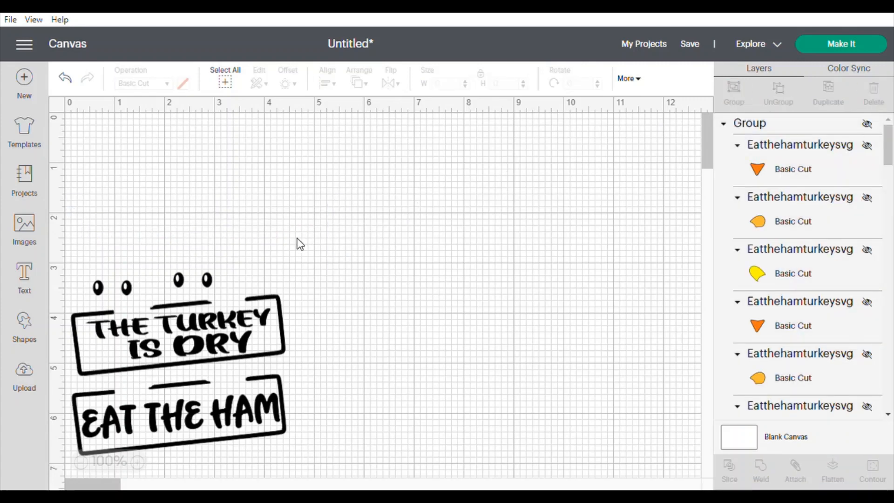
# - Select the eyes together with both signs and group them
pyautogui.moveTo(292, 452); pyautogui.dragTo(32, 260)
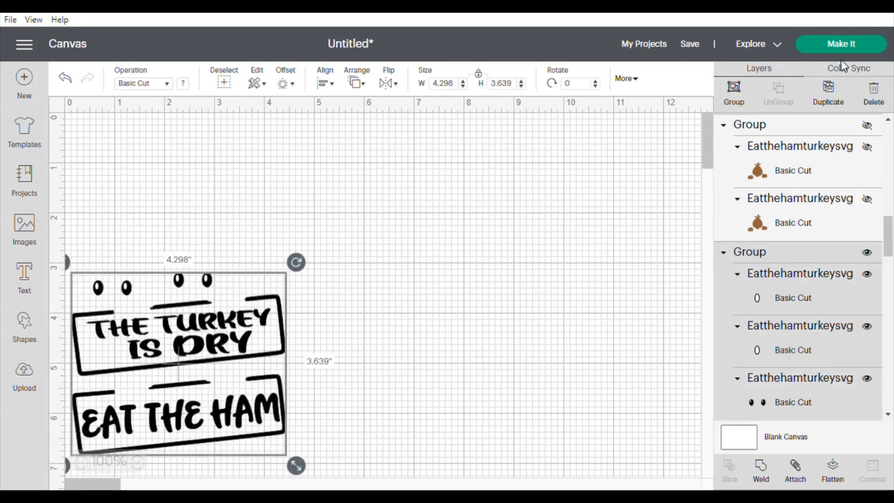
pyautogui.click(734, 93)
pyautogui.moveTo(162, 357); pyautogui.dragTo(156, 210)
pyautogui.click(538, 141)
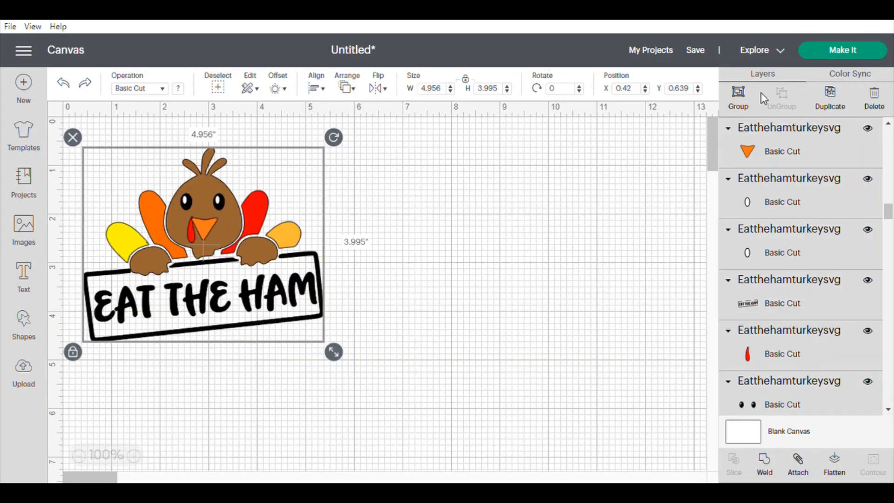
# - Group the assembled EAT THE HAM turkey and apply a 0.25 in rounded, welded offset around it
pyautogui.click(738, 107)
pyautogui.click(394, 317)
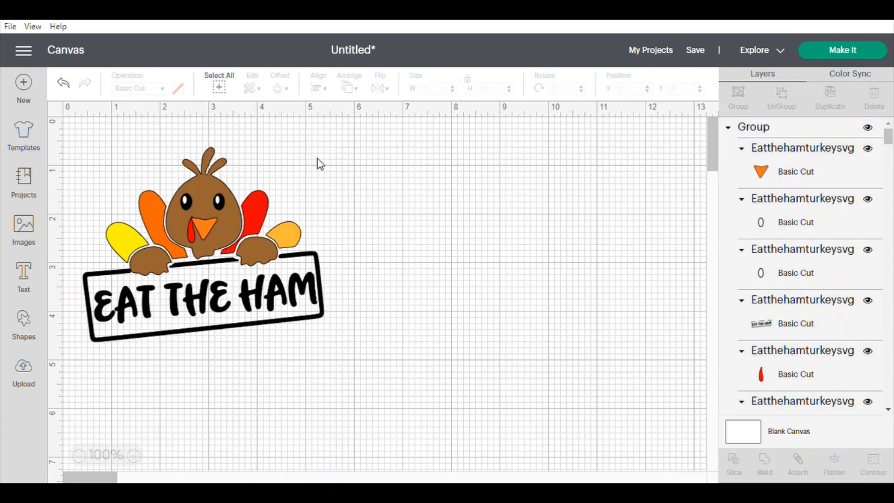
pyautogui.click(232, 215)
pyautogui.click(277, 89)
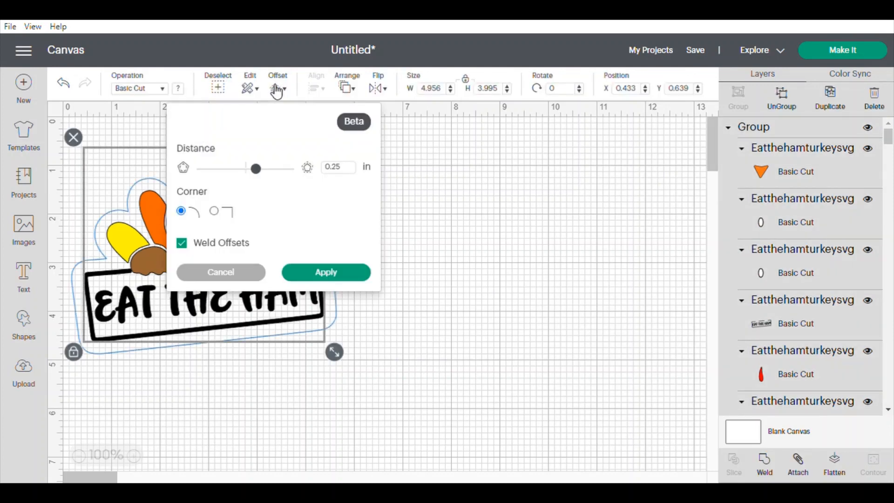
pyautogui.click(317, 274)
# - Move the turkey off the offset shape and colour the offset white
pyautogui.moveTo(193, 213); pyautogui.dragTo(485, 219)
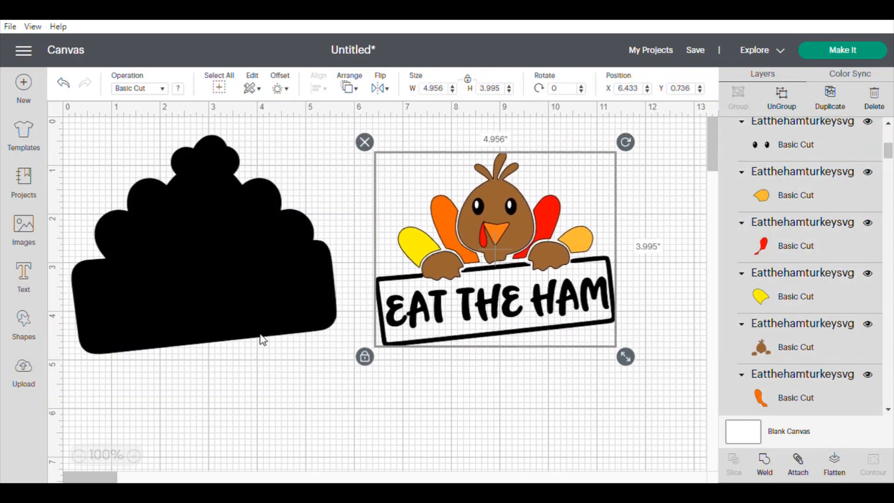
pyautogui.click(204, 240)
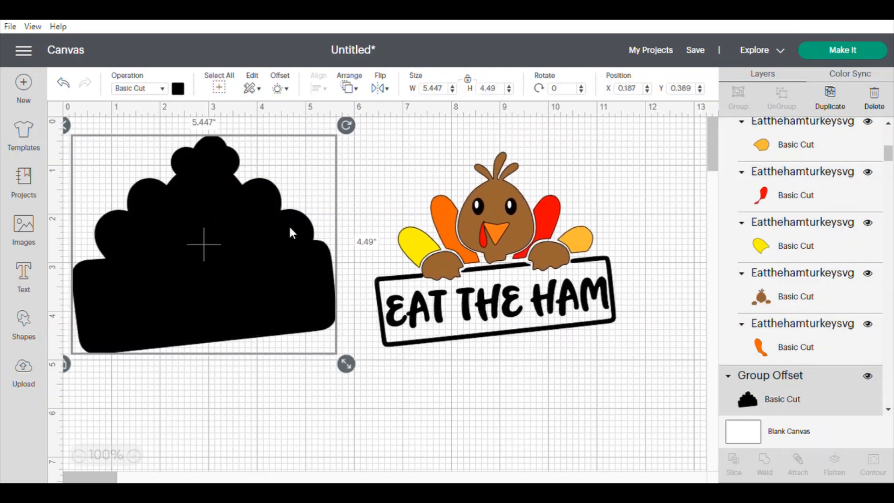
pyautogui.click(178, 90)
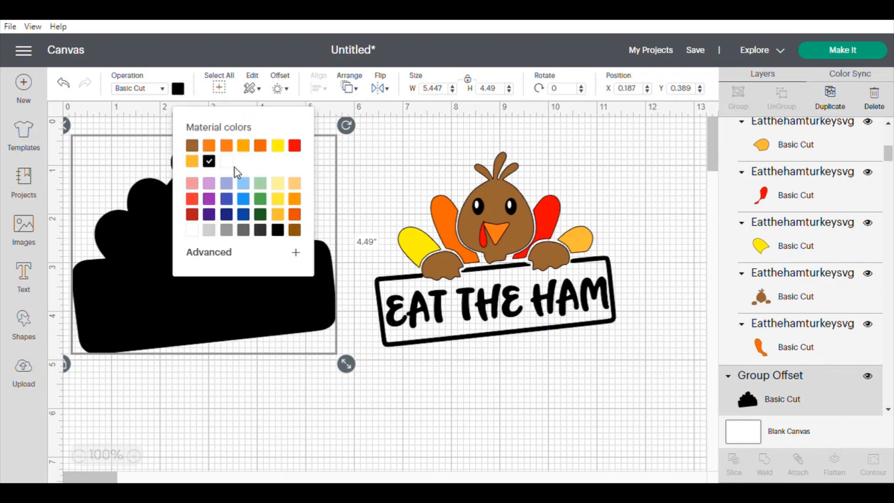
pyautogui.click(192, 230)
# - Place the turkey back on top of the white offset backing
pyautogui.click(470, 209)
pyautogui.moveTo(469, 209); pyautogui.dragTo(222, 223)
pyautogui.click(397, 219)
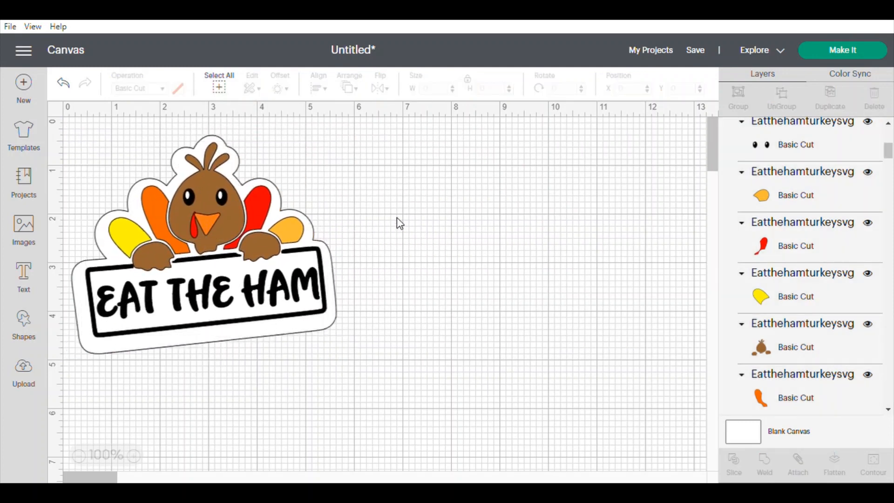